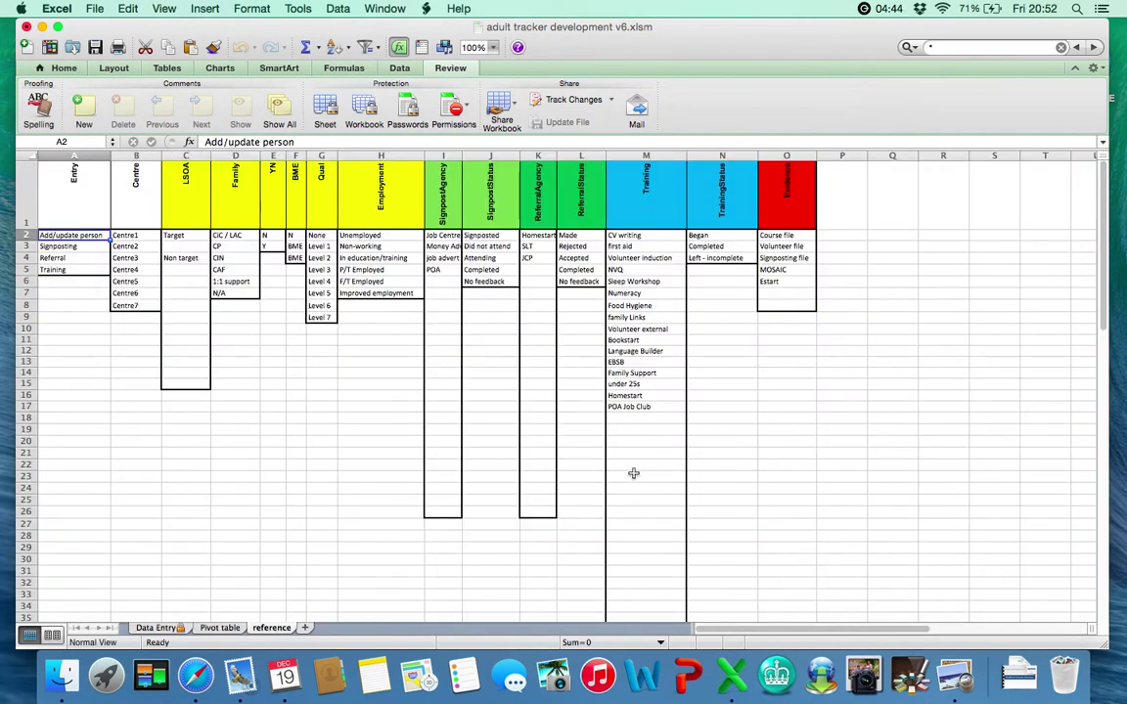
Step: Open the Data Entry sheet and switch the entry type in row 2 to Signposting
click(158, 629)
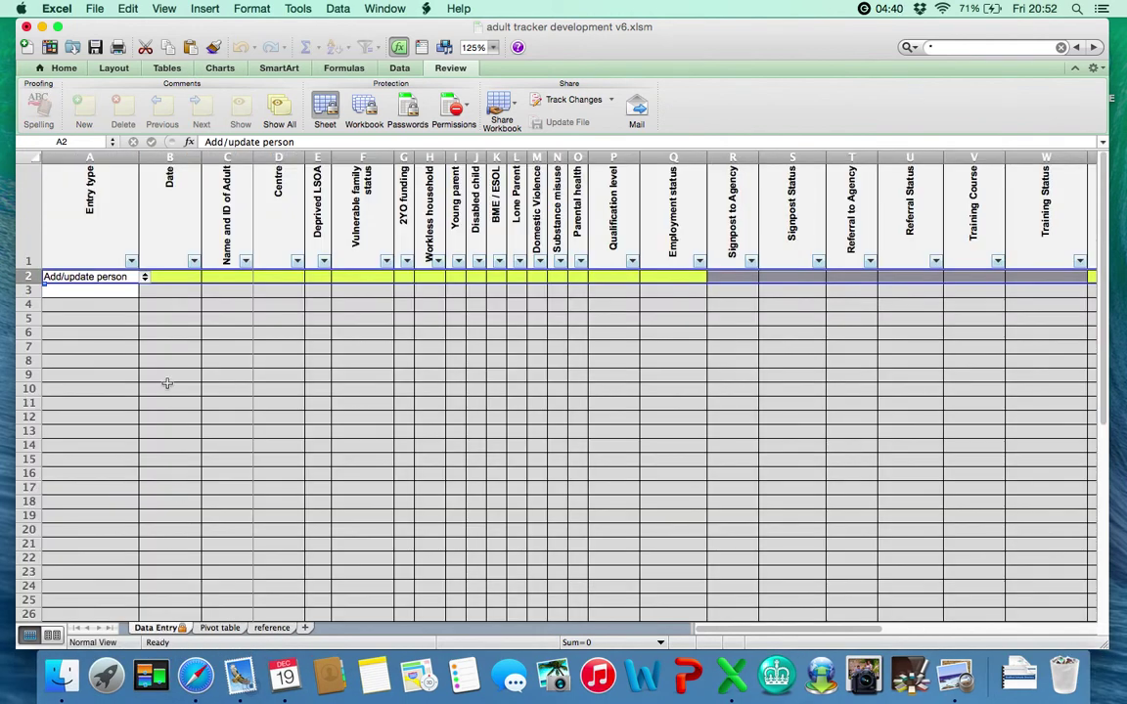
click(211, 283)
click(145, 278)
click(98, 295)
click(144, 277)
click(90, 329)
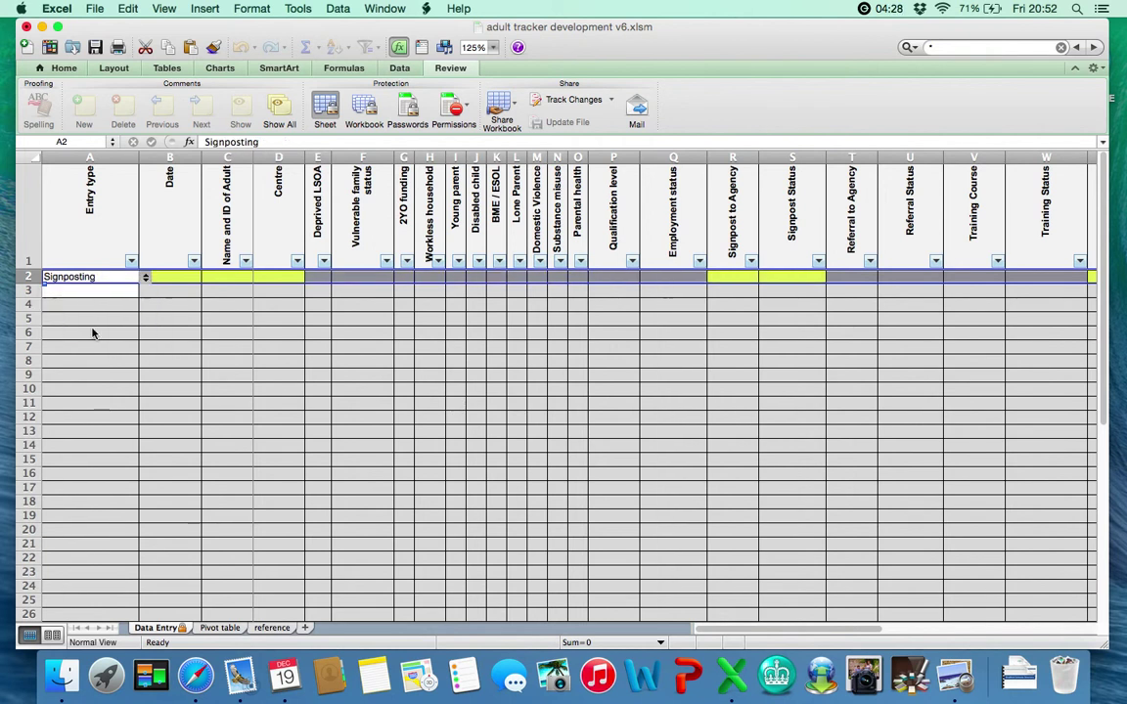
Step: Set the entry type in row 2 to Add/update person
click(145, 278)
click(113, 295)
click(105, 292)
click(90, 277)
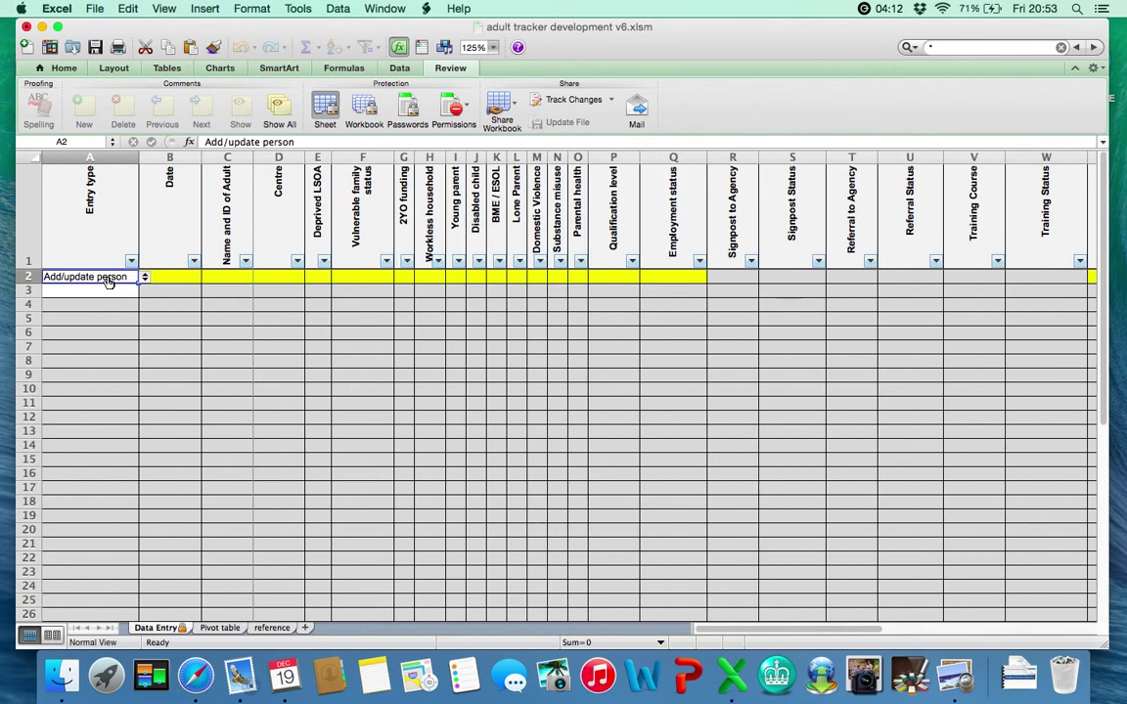
Step: Enter the date 12/12/12 and the new adult's name in row 2, accepting the unrecognised name
click(166, 275)
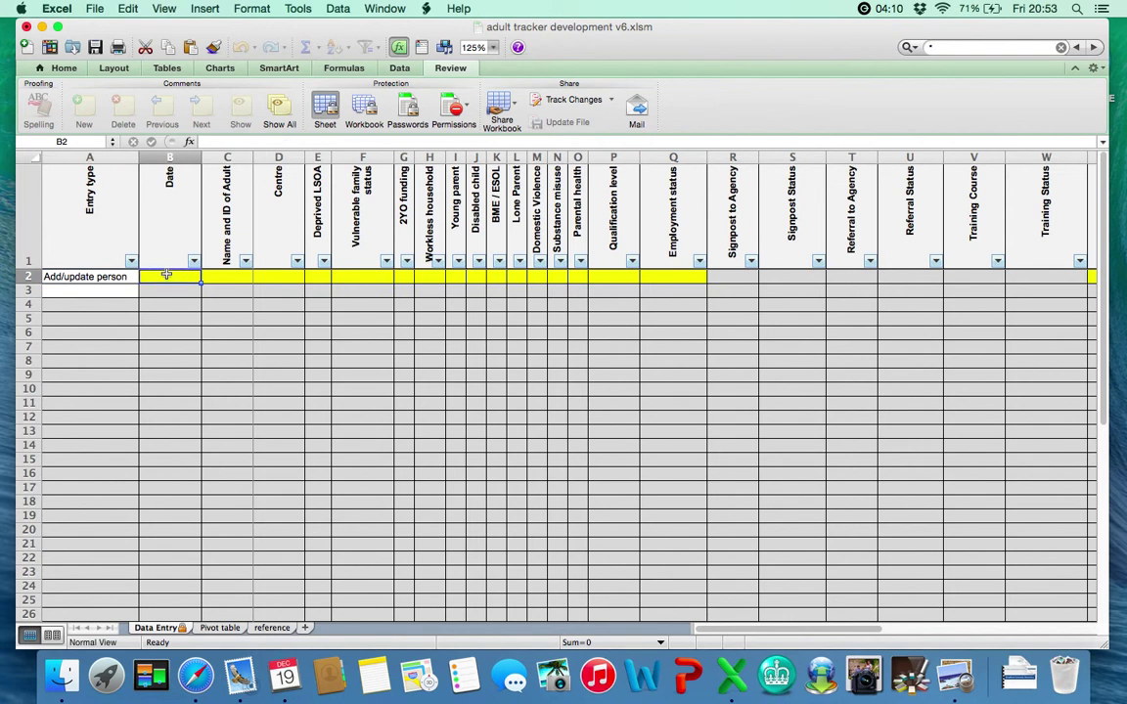
text(12/12/12)
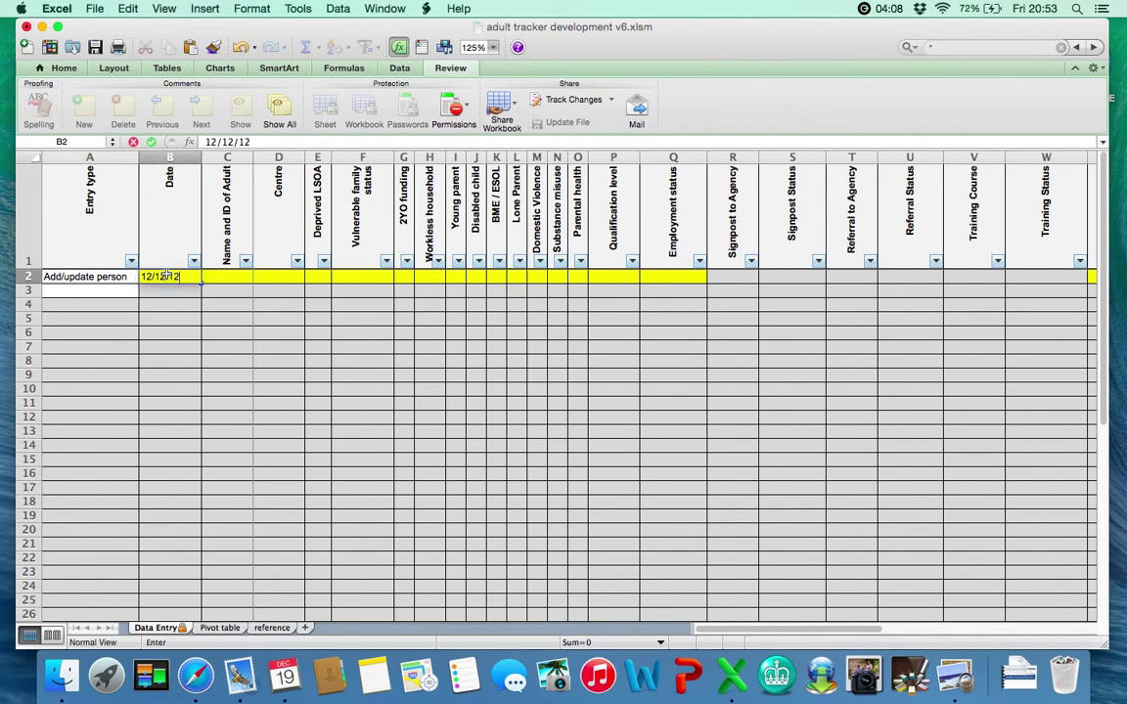
click(233, 279)
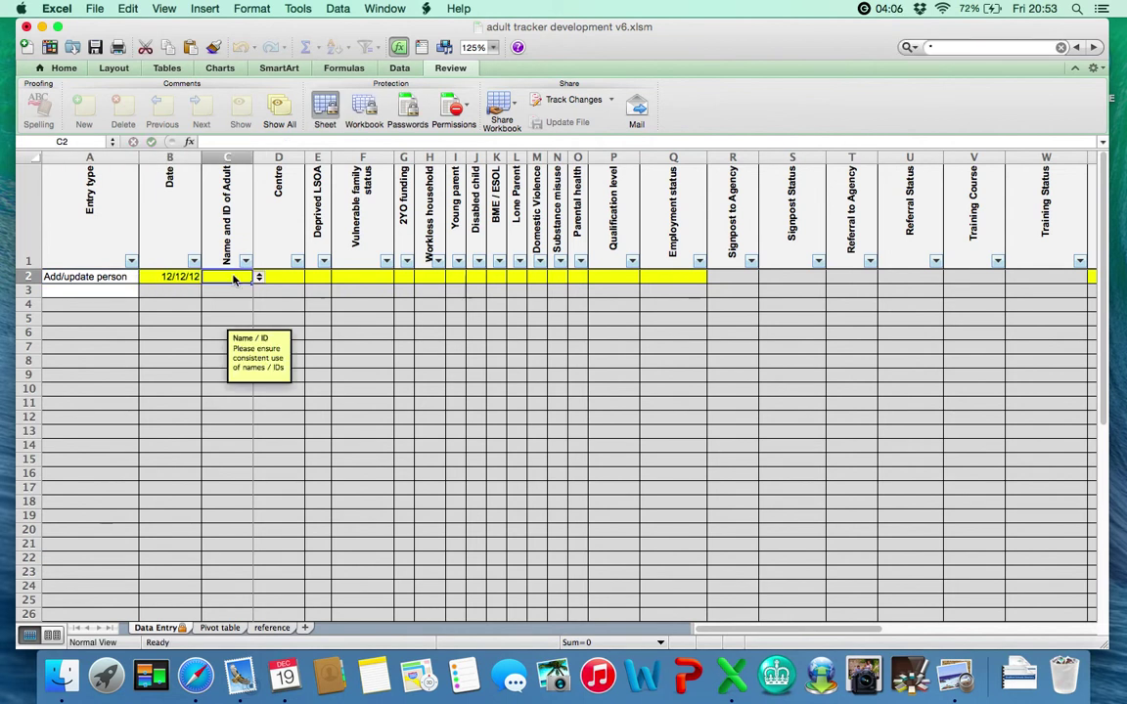
text(john)
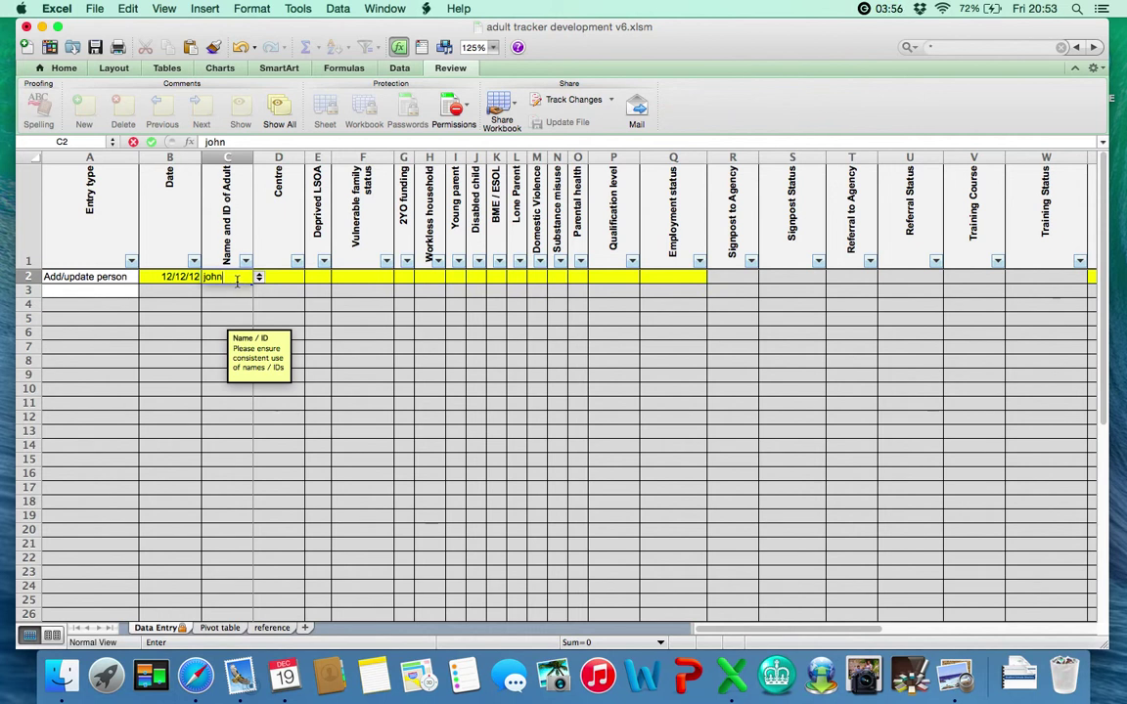
key(Return)
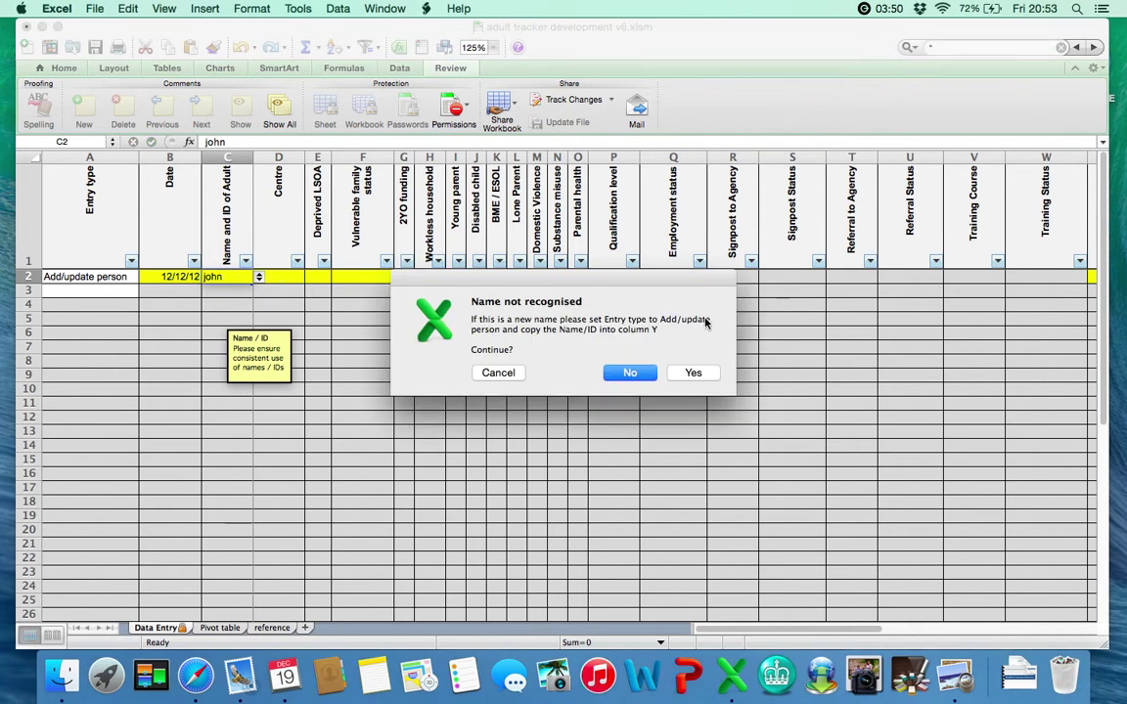
click(692, 373)
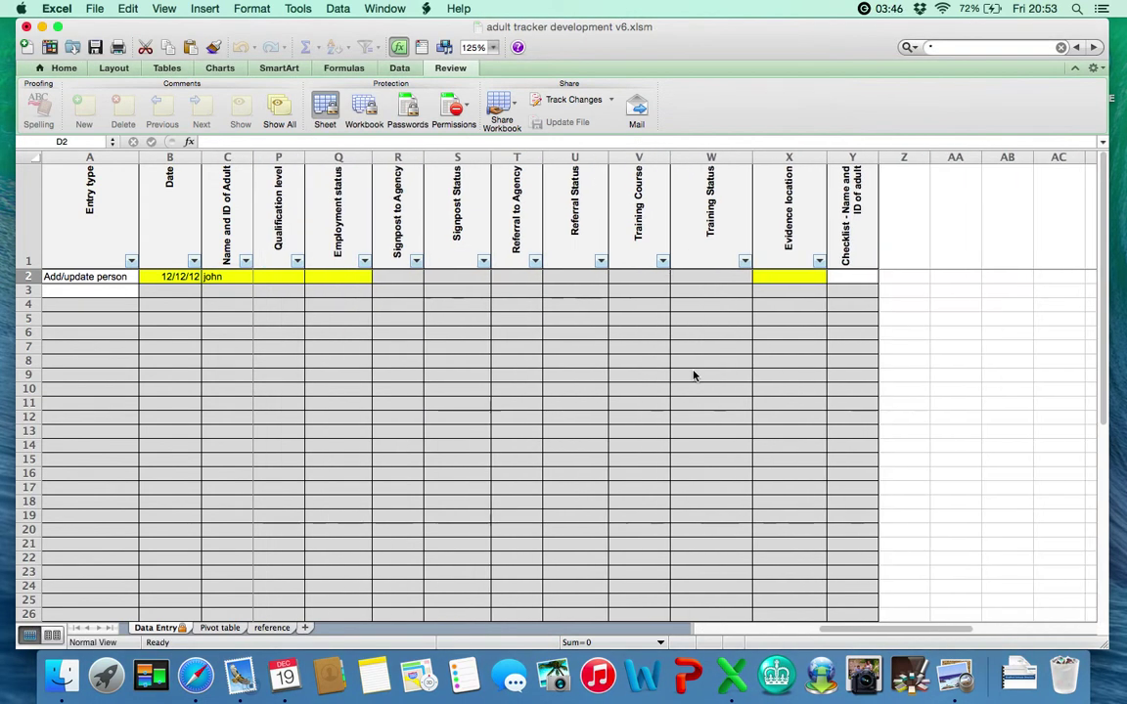
Step: Enter the same adult's name in row 2 of the Checklist - Name and ID of adult column
click(836, 278)
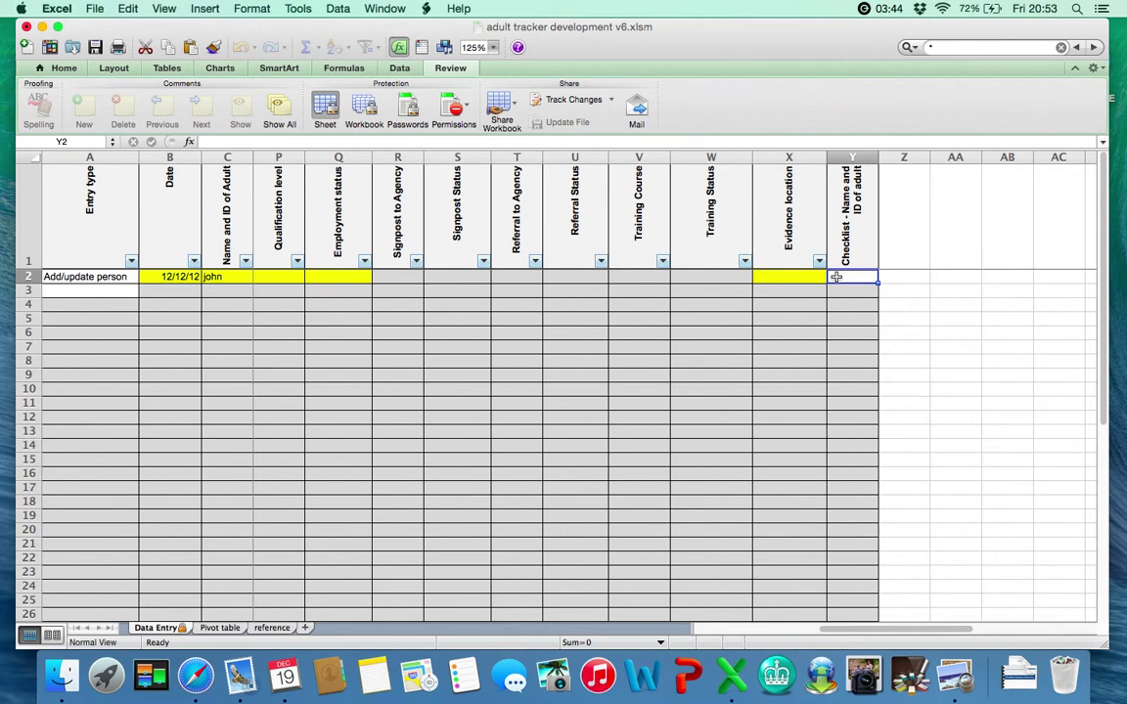
text(john)
key(Return)
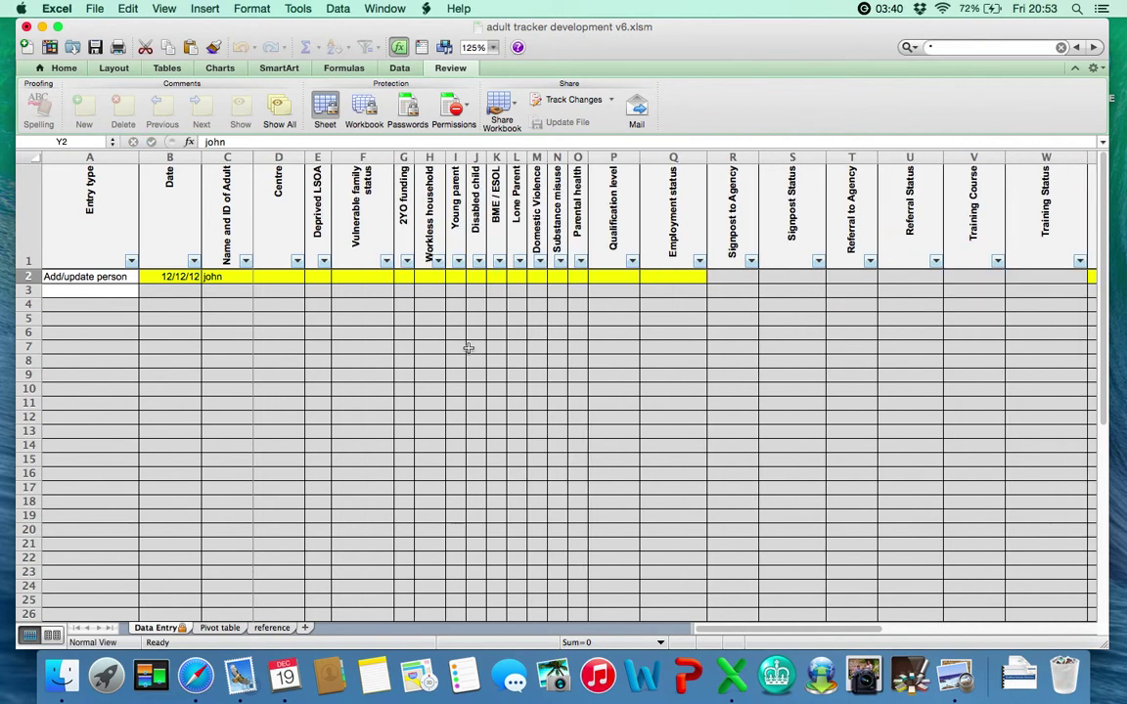
Step: Set row 2's Centre to Centre1 and its Vulnerable family status to CAF
click(272, 276)
click(311, 279)
click(296, 291)
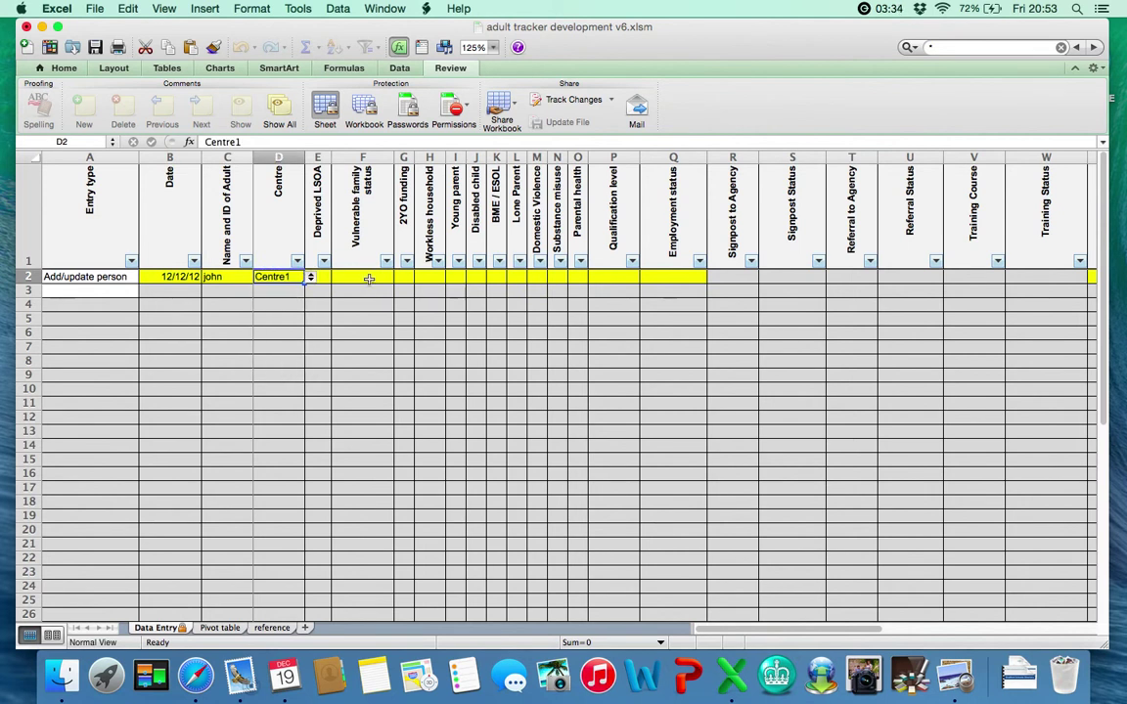
click(347, 277)
click(399, 278)
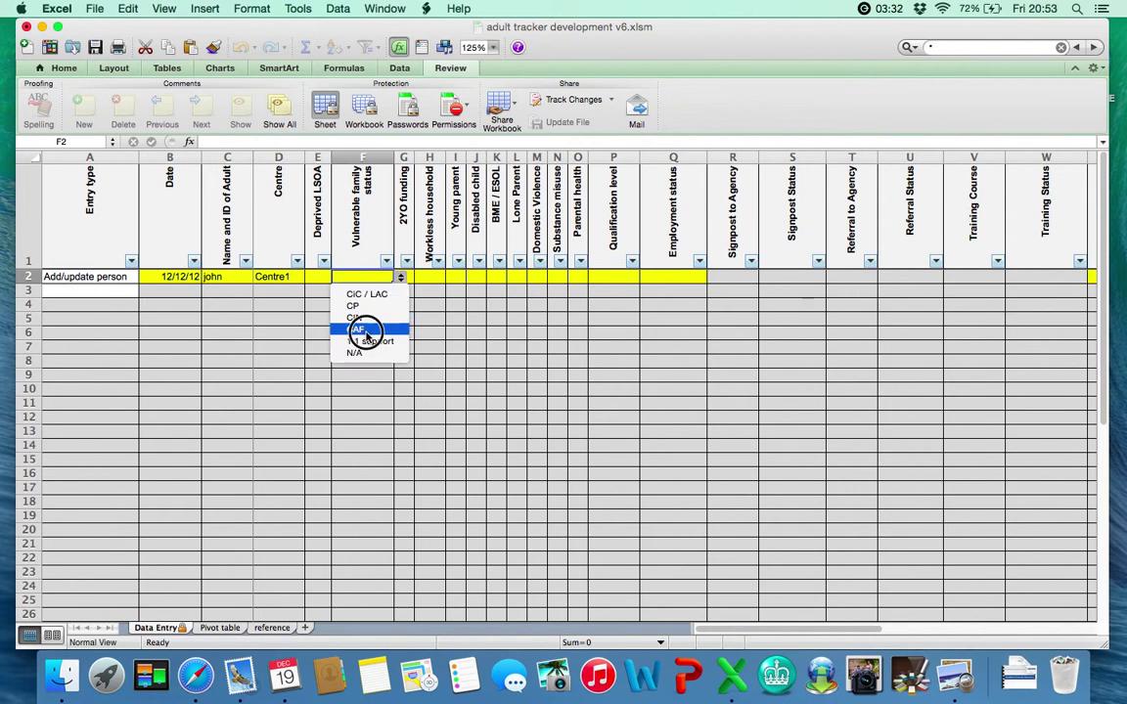
click(333, 309)
Step: Set BME / ESOL to BME and Workless household to N in row 2
click(499, 277)
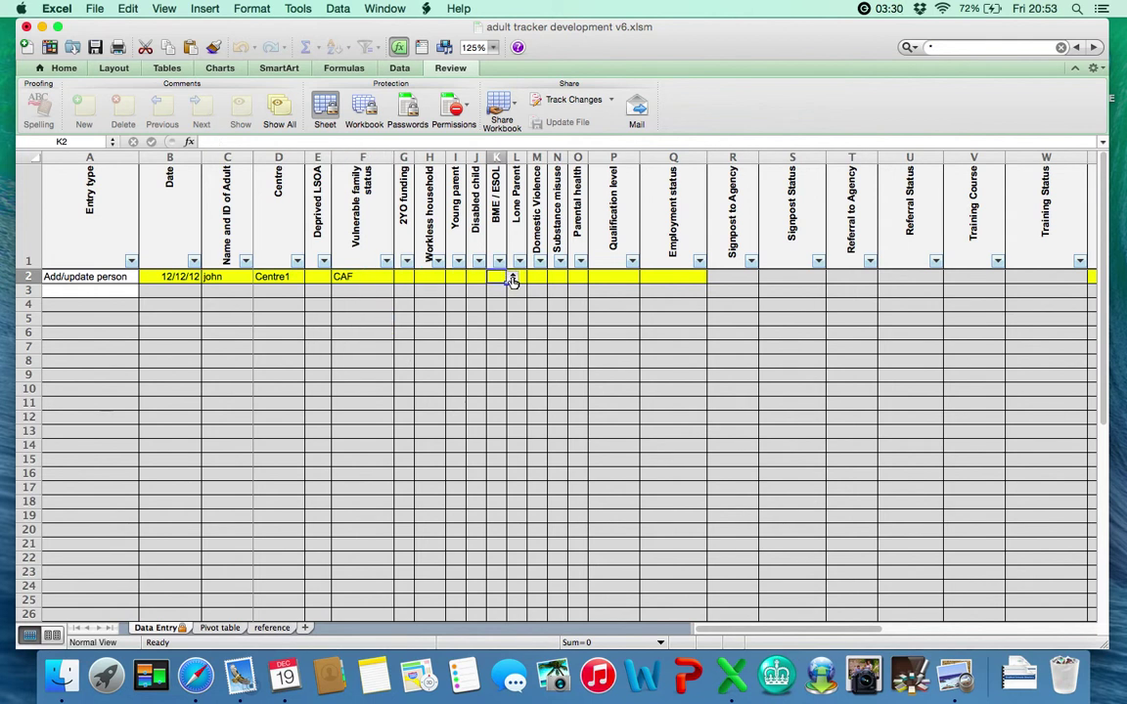
click(513, 278)
click(509, 308)
click(437, 278)
click(451, 278)
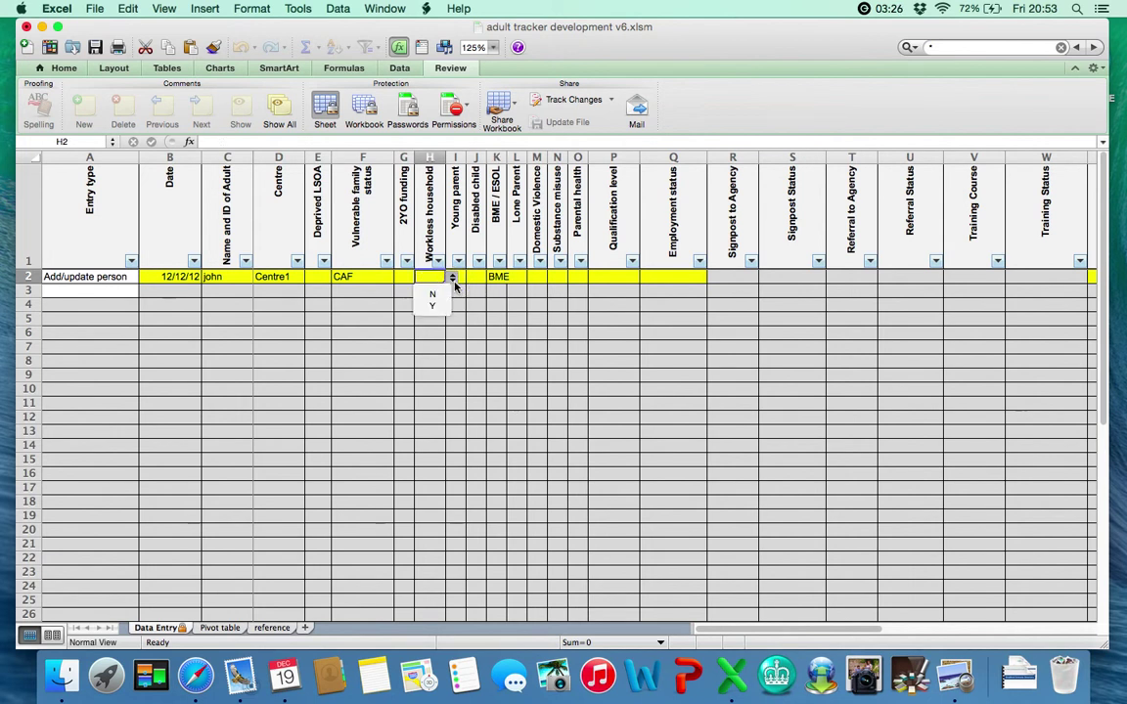
click(437, 298)
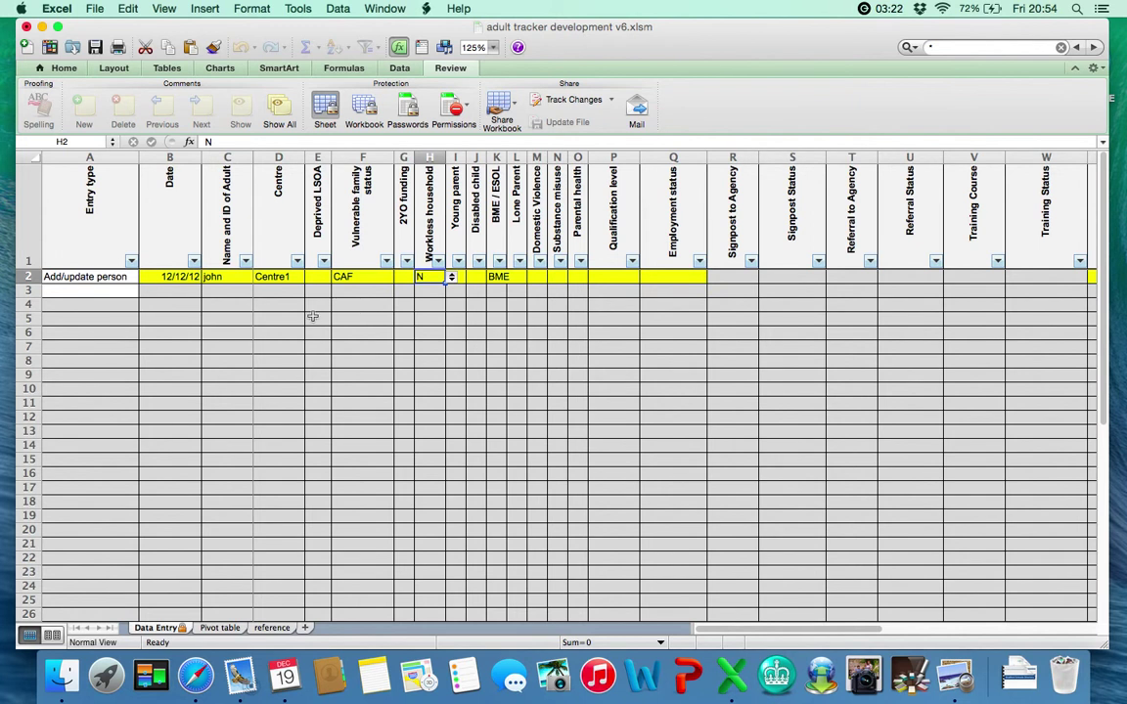
Step: Start a Signposting entry in row 3 dated 12/12/12
click(66, 289)
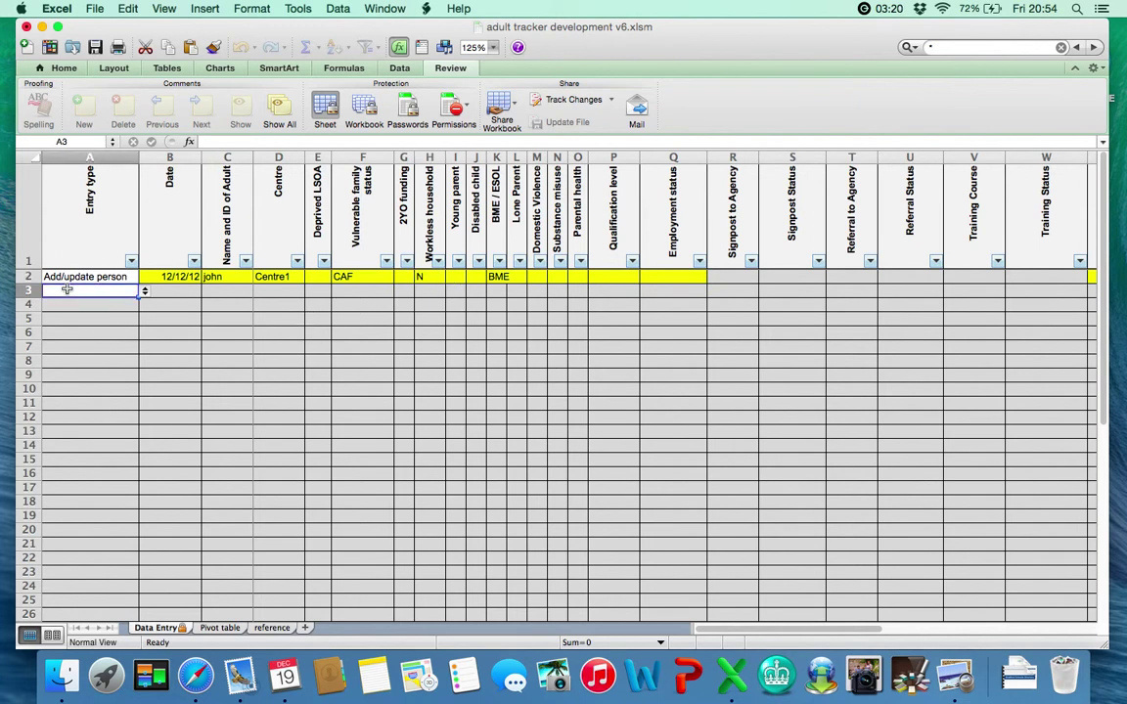
click(145, 293)
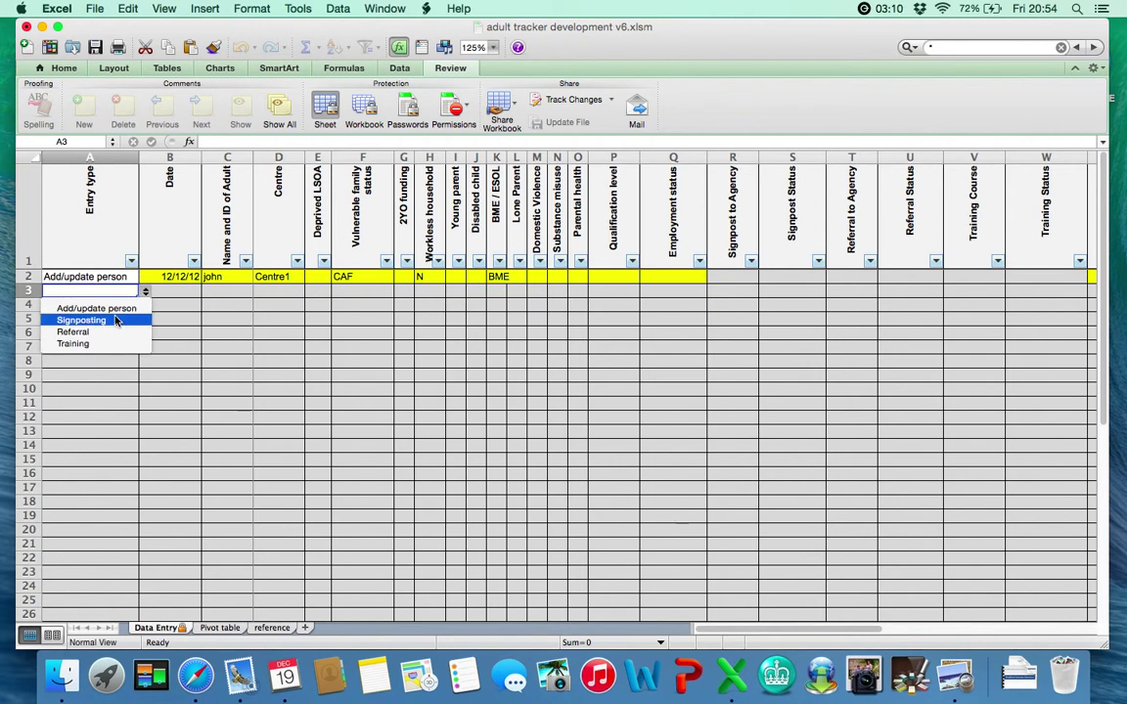
click(115, 322)
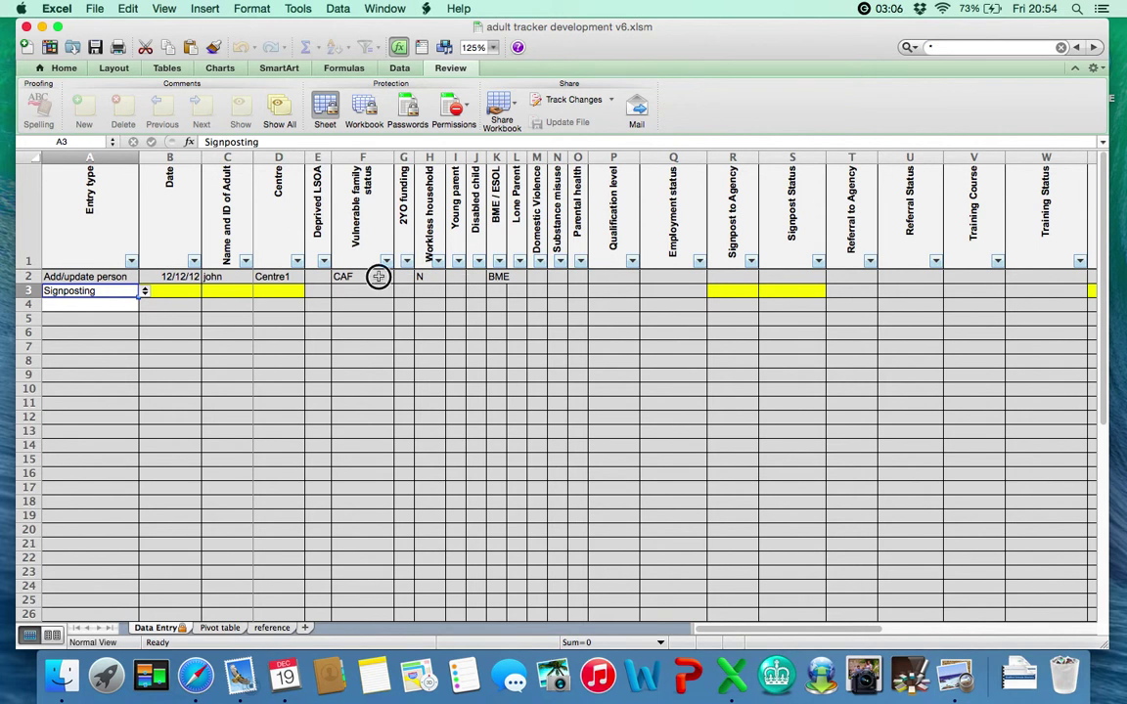
click(184, 293)
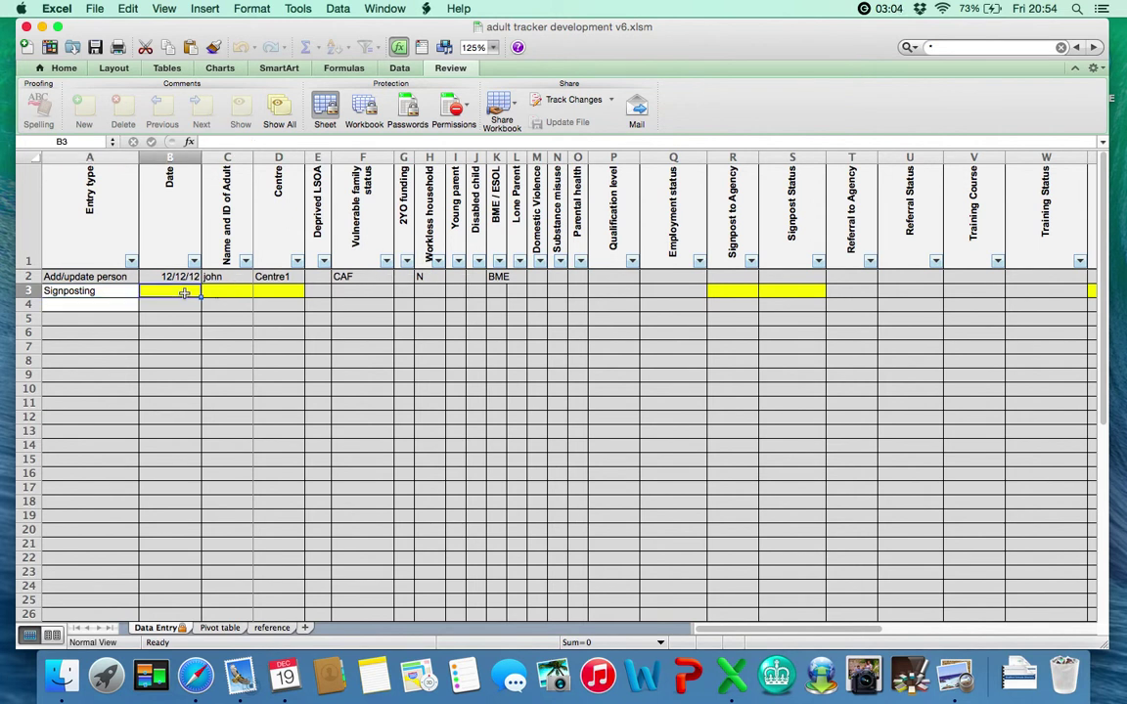
text(12)
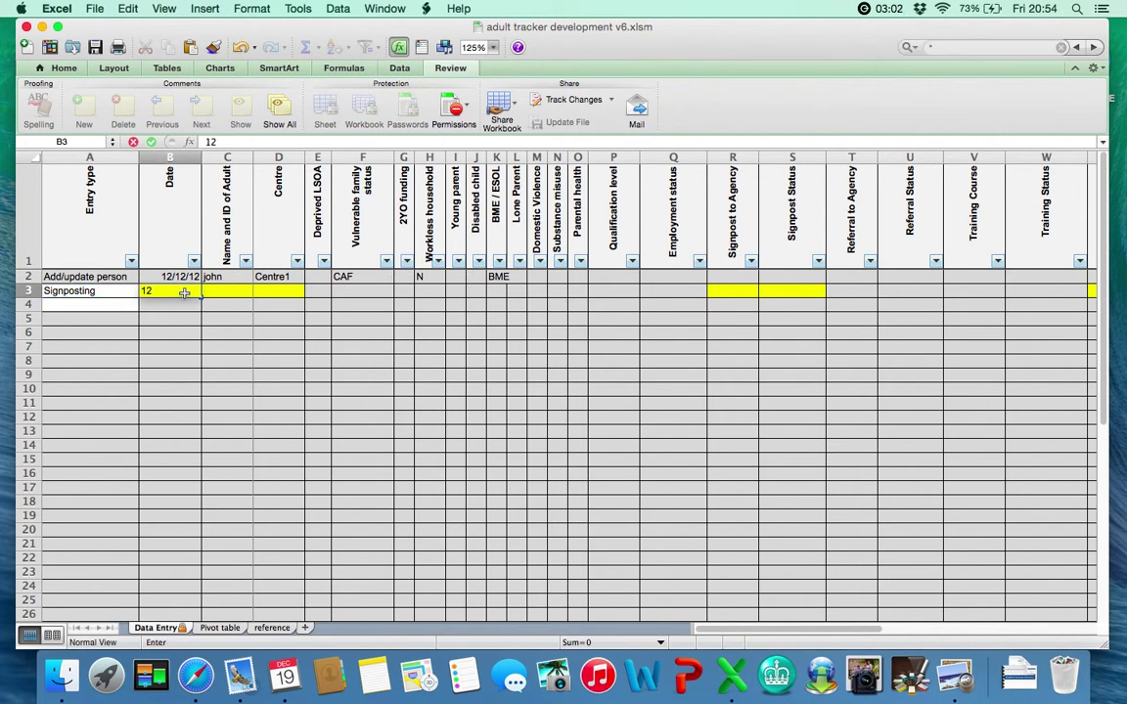
text(/12/12)
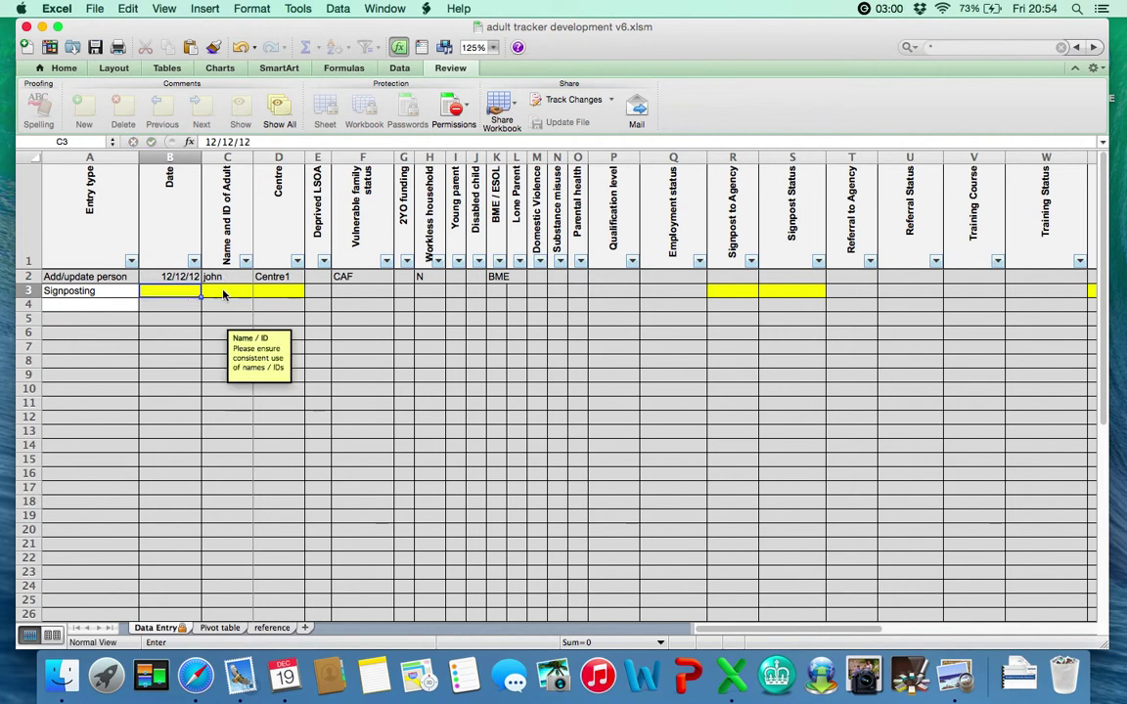
Step: Choose the registered adult's name and Centre1 for the signposting entry in row 3
click(233, 293)
click(225, 321)
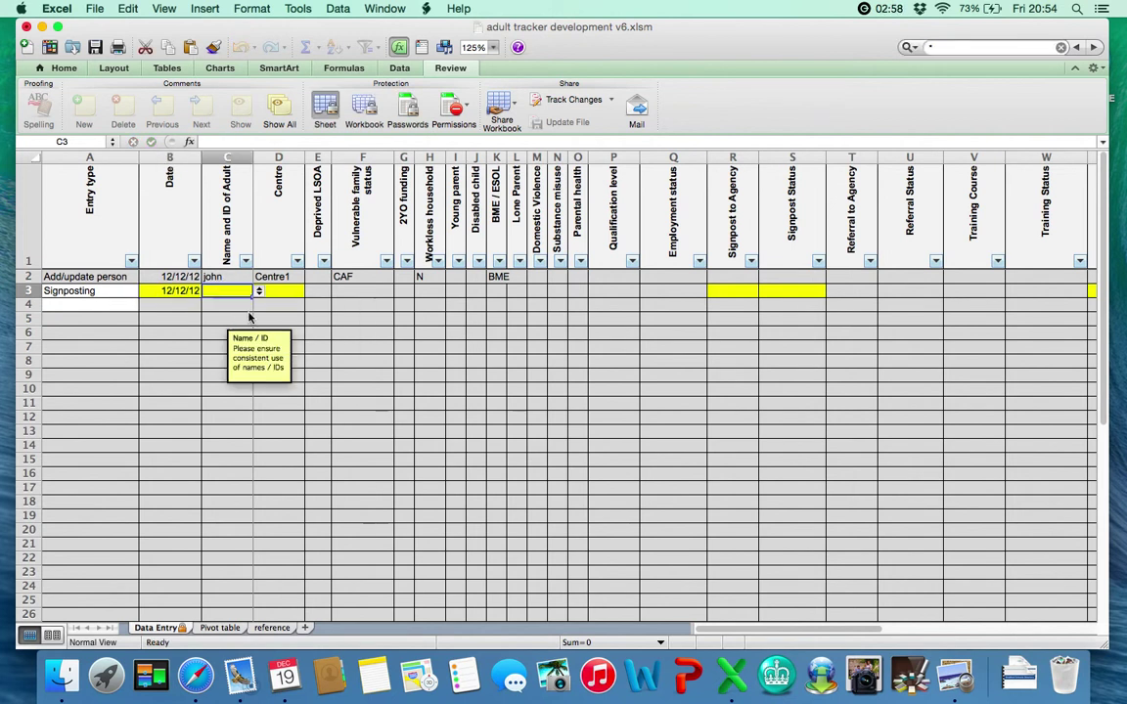
click(278, 293)
click(310, 291)
click(288, 304)
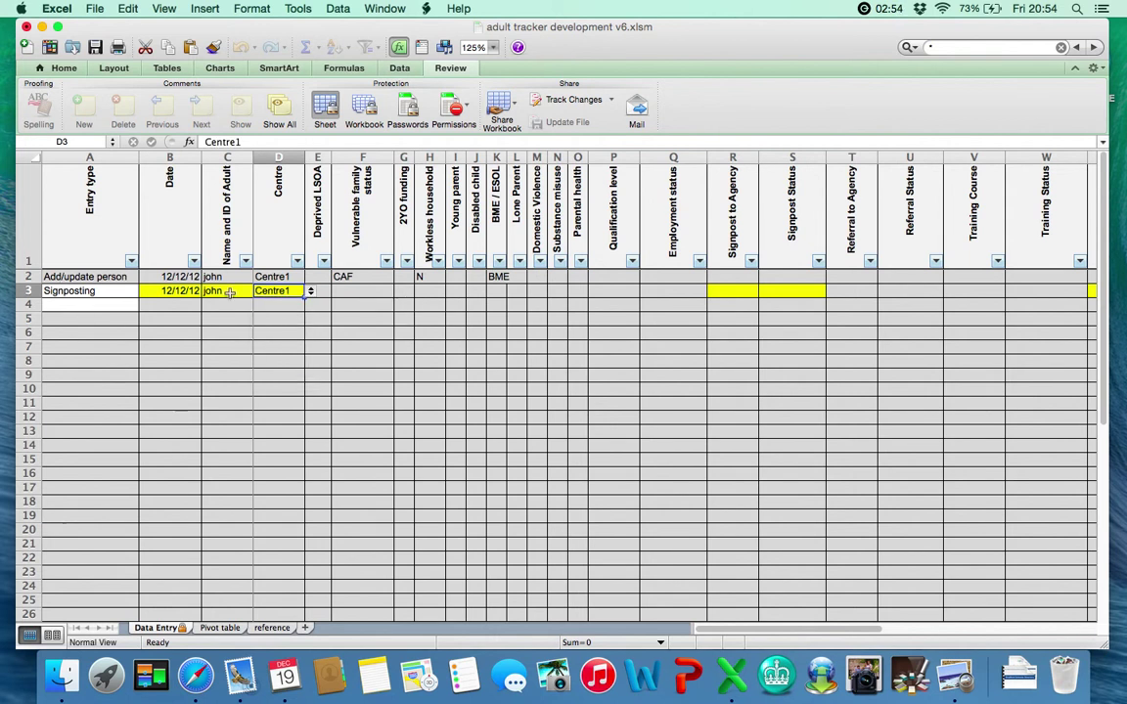
Step: Set row 3's Signpost to Agency to Job Centre Plus and its Signpost Status to Signposted
click(728, 287)
click(765, 291)
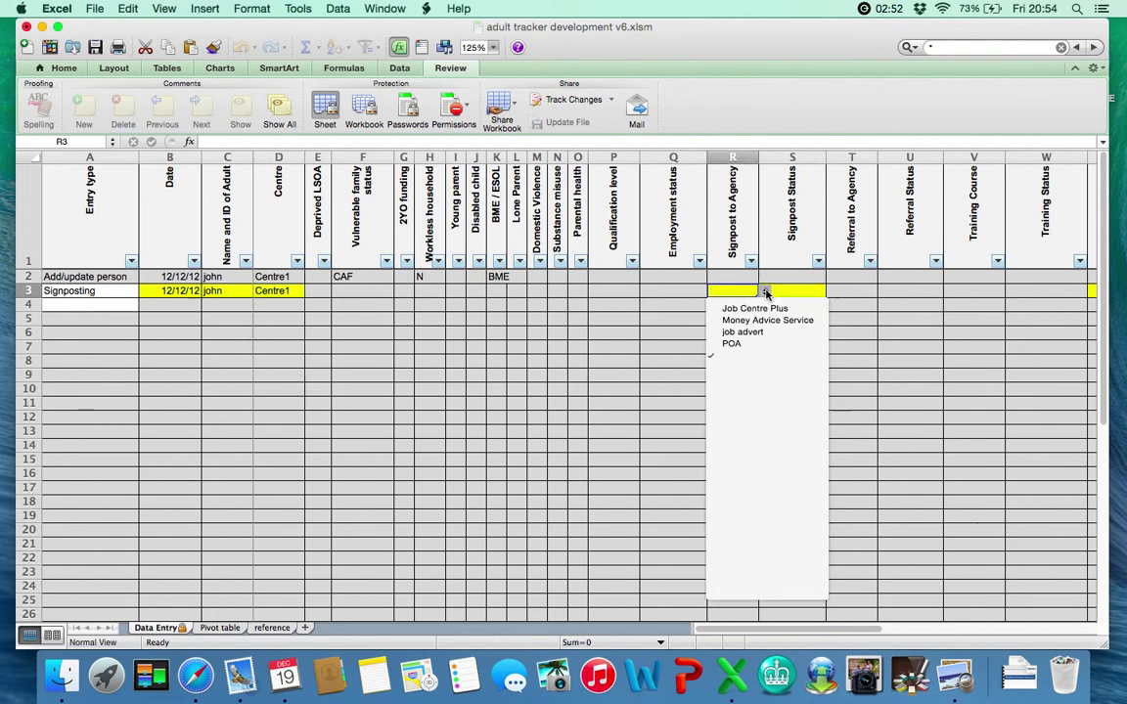
click(749, 308)
click(792, 292)
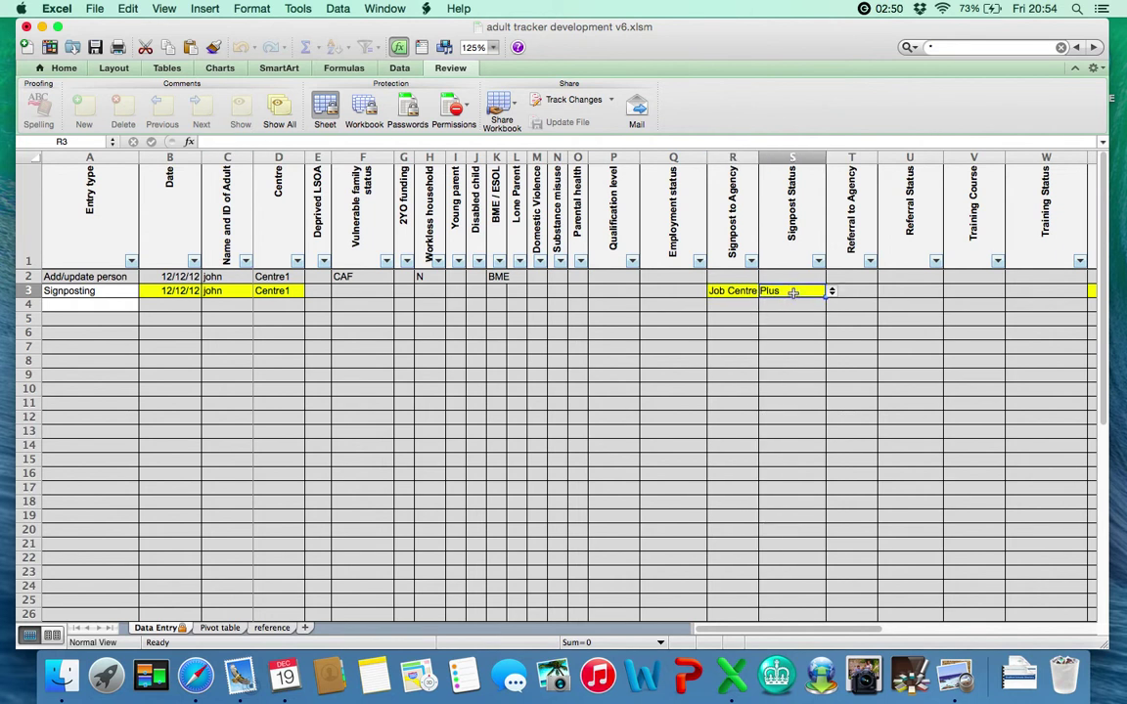
click(831, 291)
click(797, 308)
scroll(807, 314, right, 1)
scroll(806, 314, right, 4)
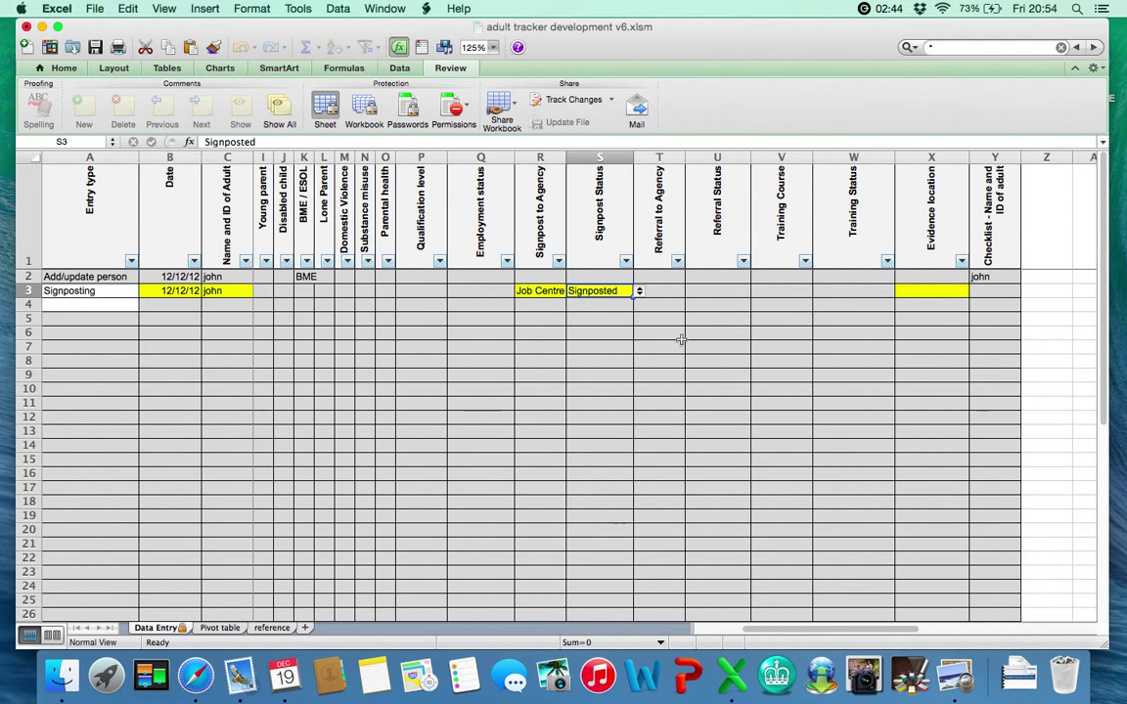
scroll(647, 363, left, 5)
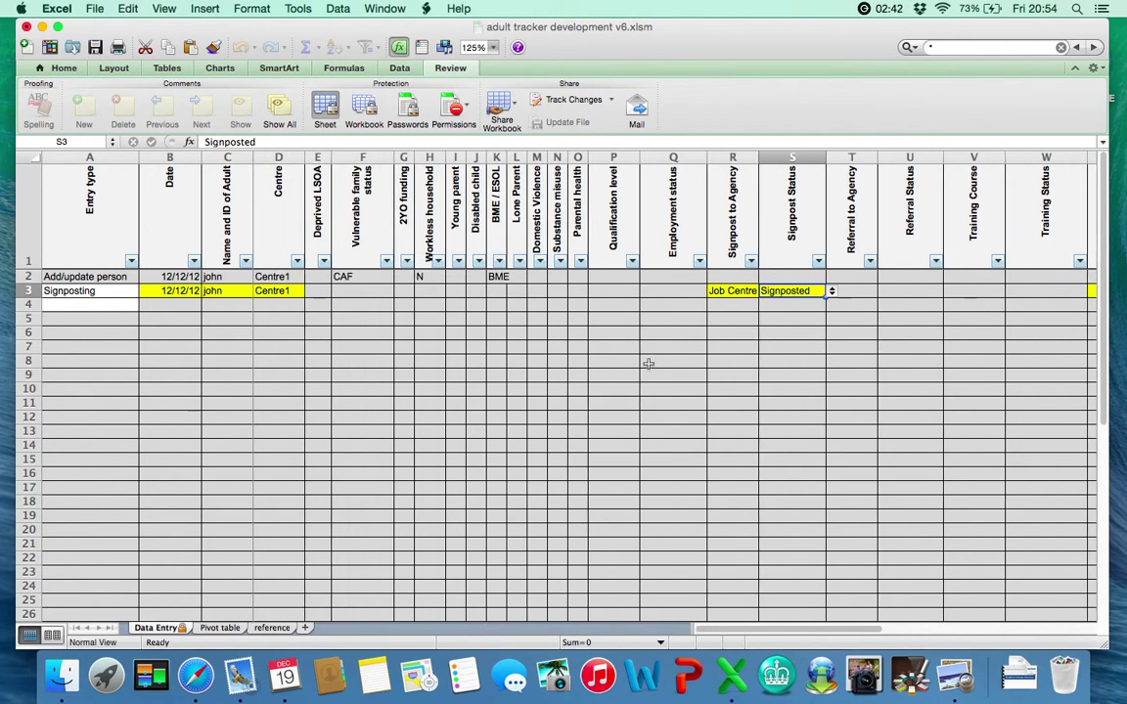
Step: Start a second Signposting entry in row 4 dated 17/12/12
click(75, 305)
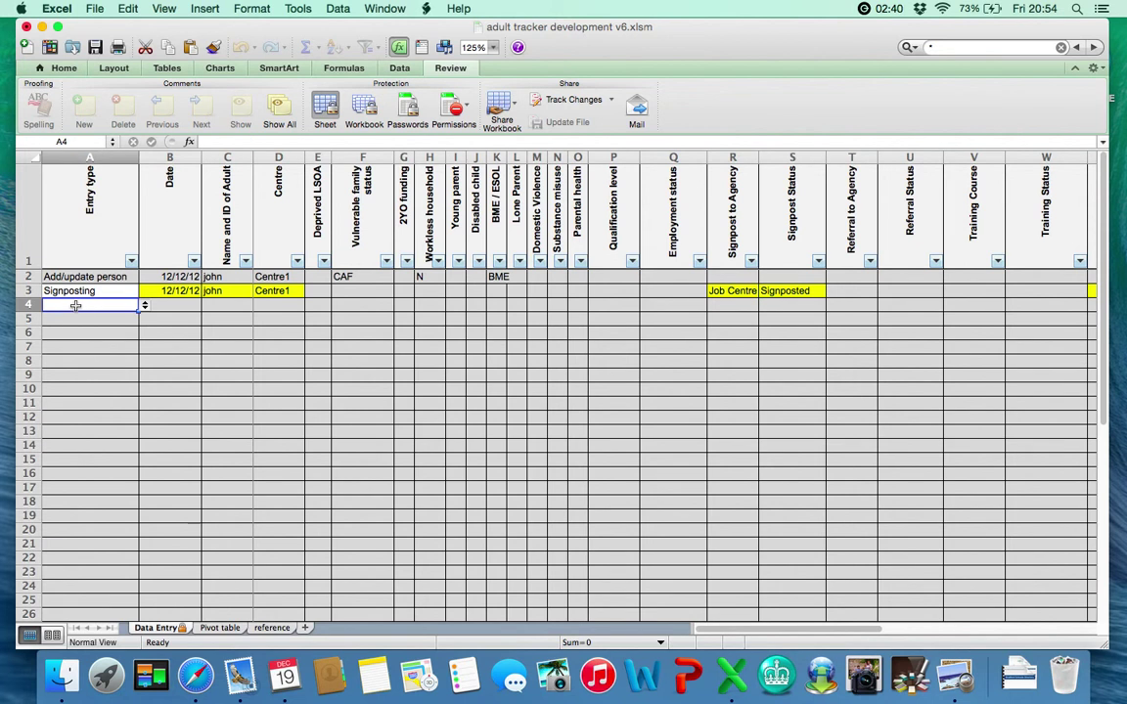
click(144, 305)
click(112, 335)
click(175, 307)
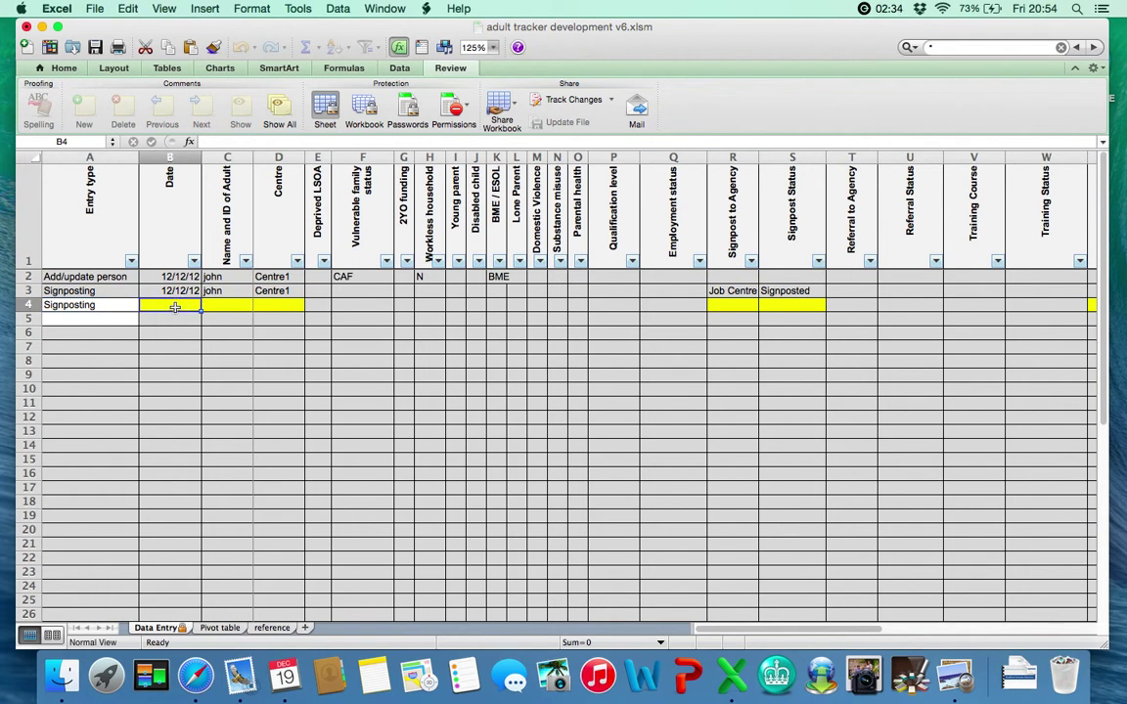
text(17/12/)
Step: Choose the registered adult's name and Centre1 for the signposting entry in row 4
click(226, 304)
click(259, 305)
click(226, 334)
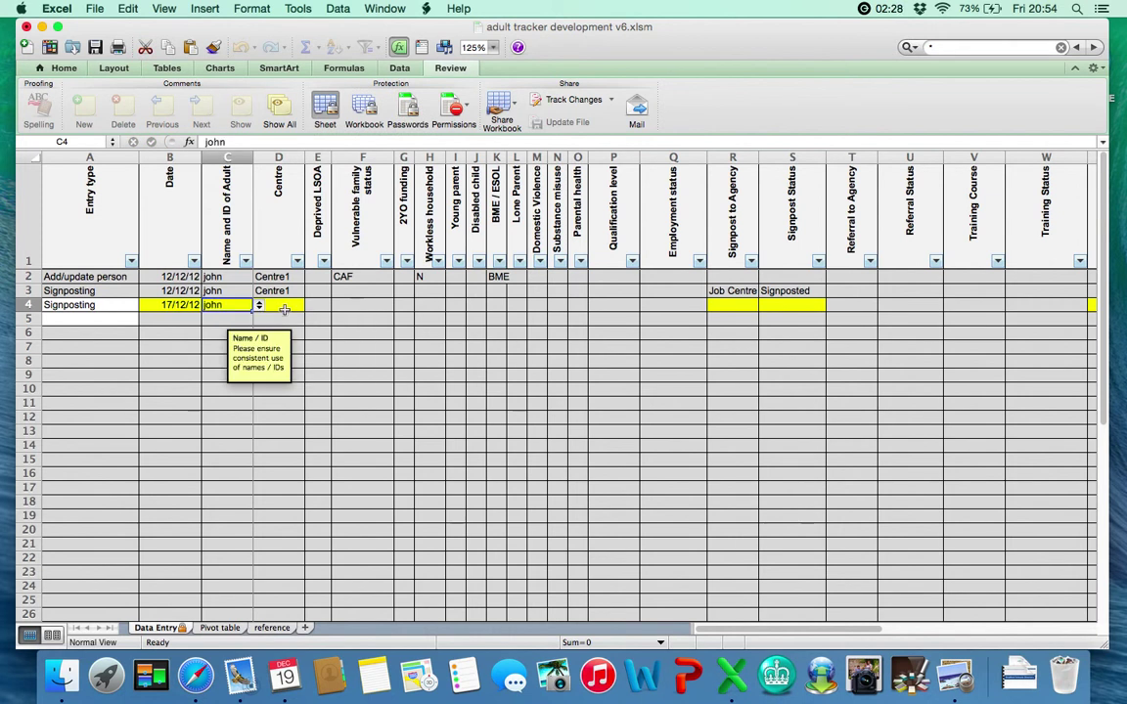
click(274, 305)
click(308, 309)
click(281, 320)
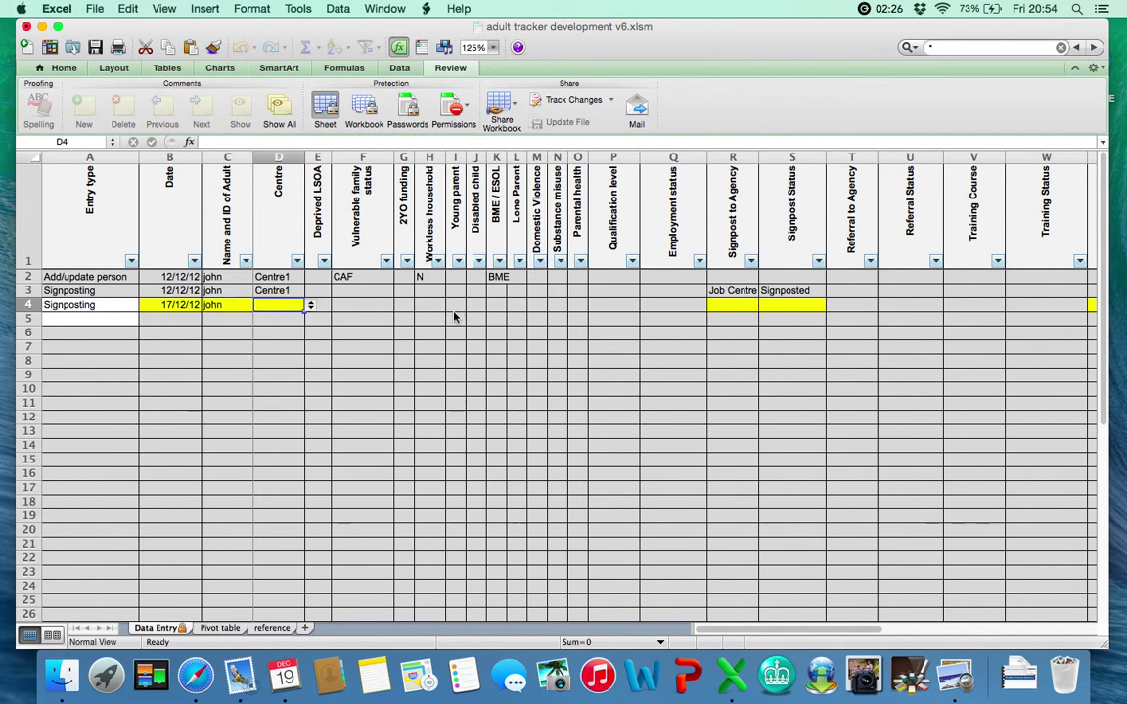
Step: Set row 4's Signpost to Agency to Job Centre Plus and its Signpost Status to Attending
click(714, 306)
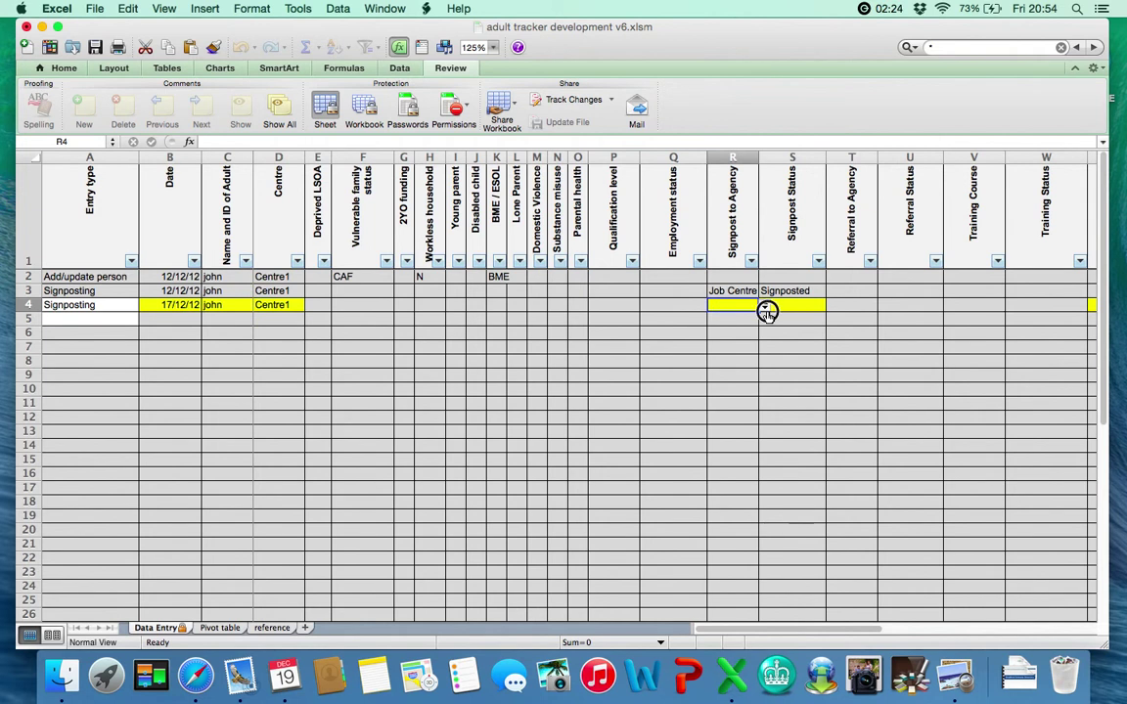
click(765, 305)
click(754, 322)
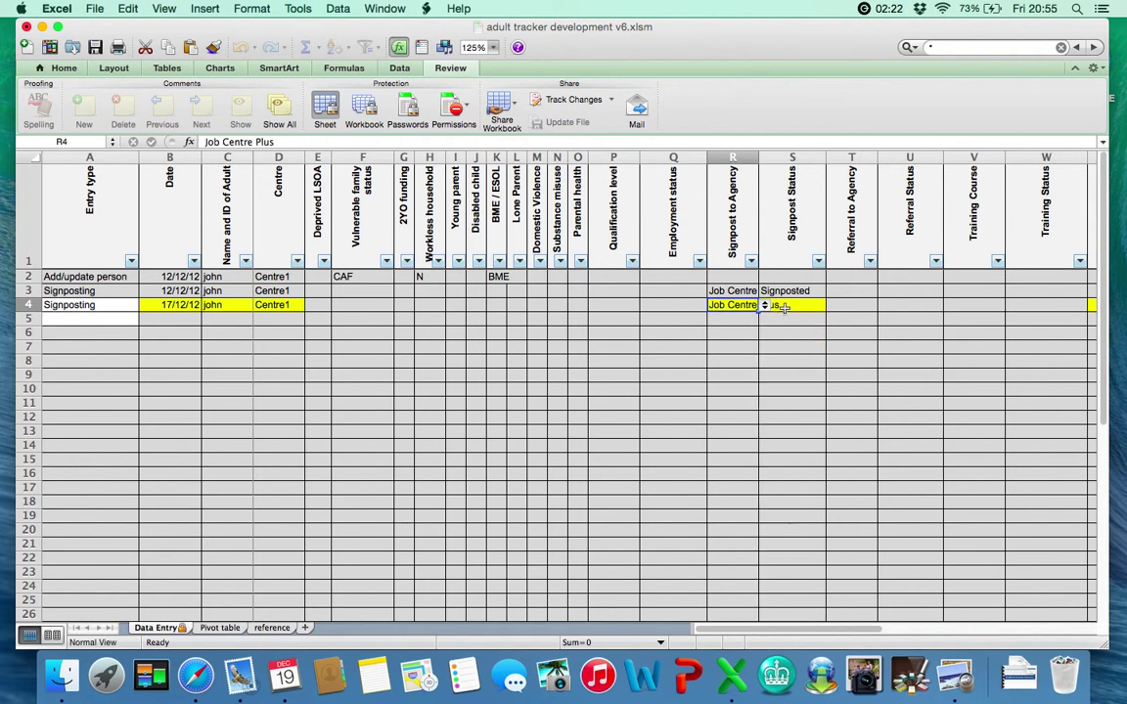
click(785, 305)
click(832, 306)
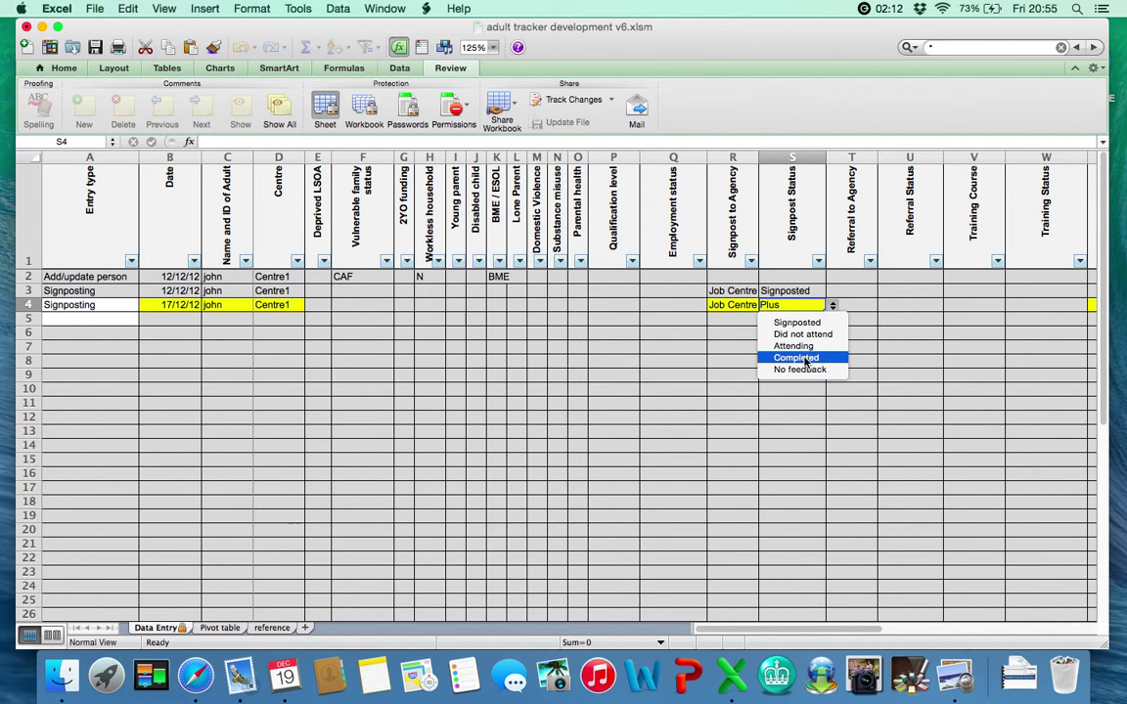
click(801, 347)
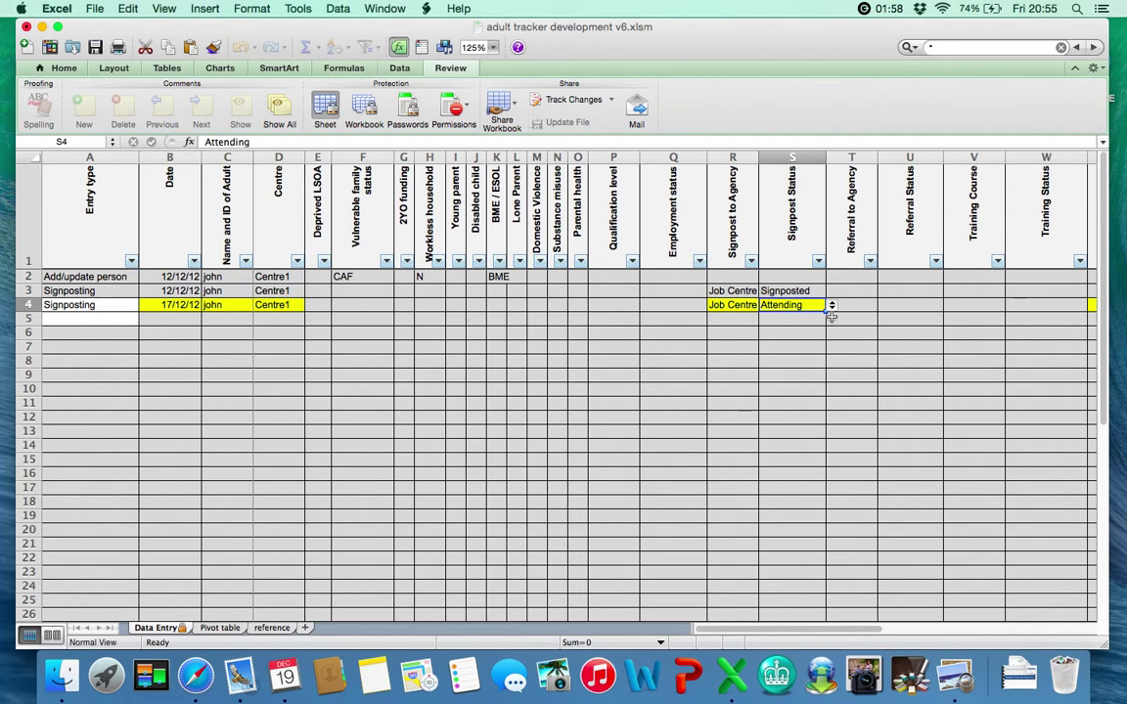
Step: Filter the Entry type column to exclude Signposting, keeping only Add/update person entries
click(131, 262)
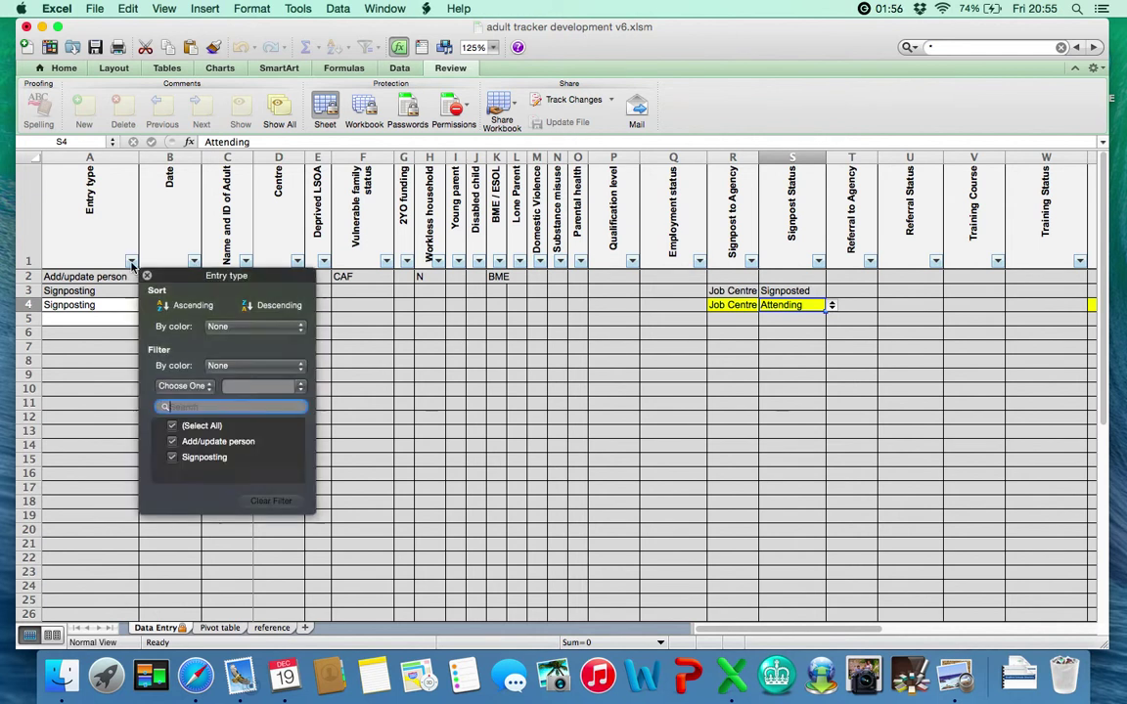
click(172, 458)
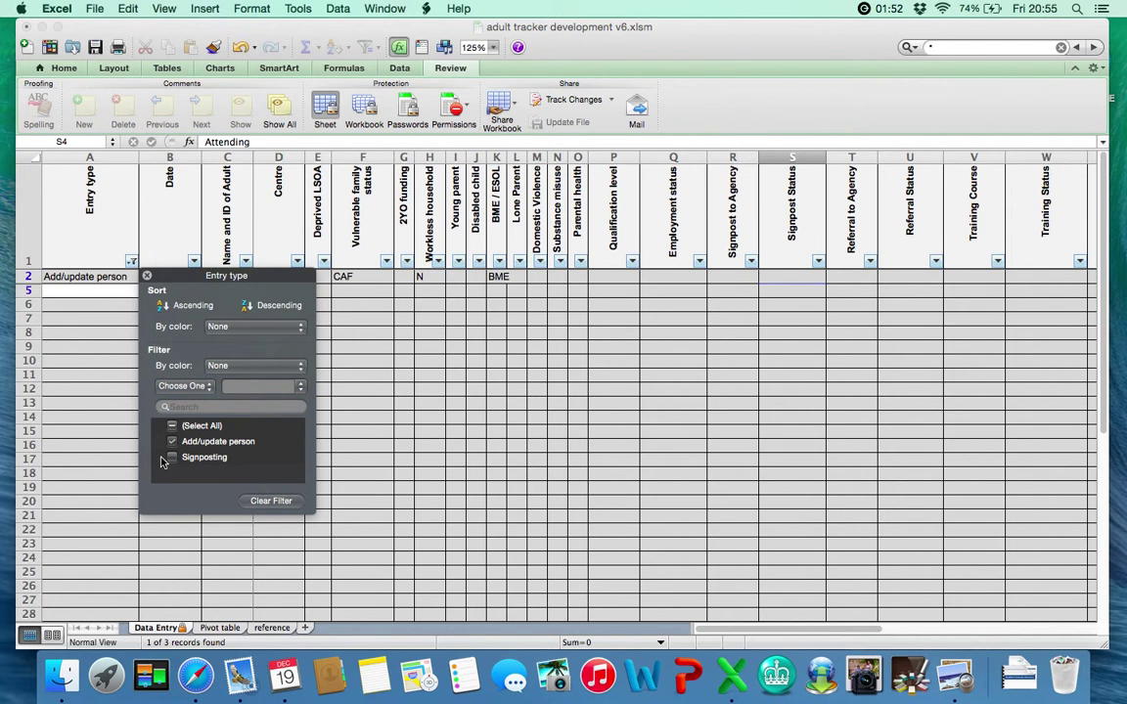
click(175, 210)
Step: Try deselecting all names in the Name and ID of Adult filter and close it
click(245, 261)
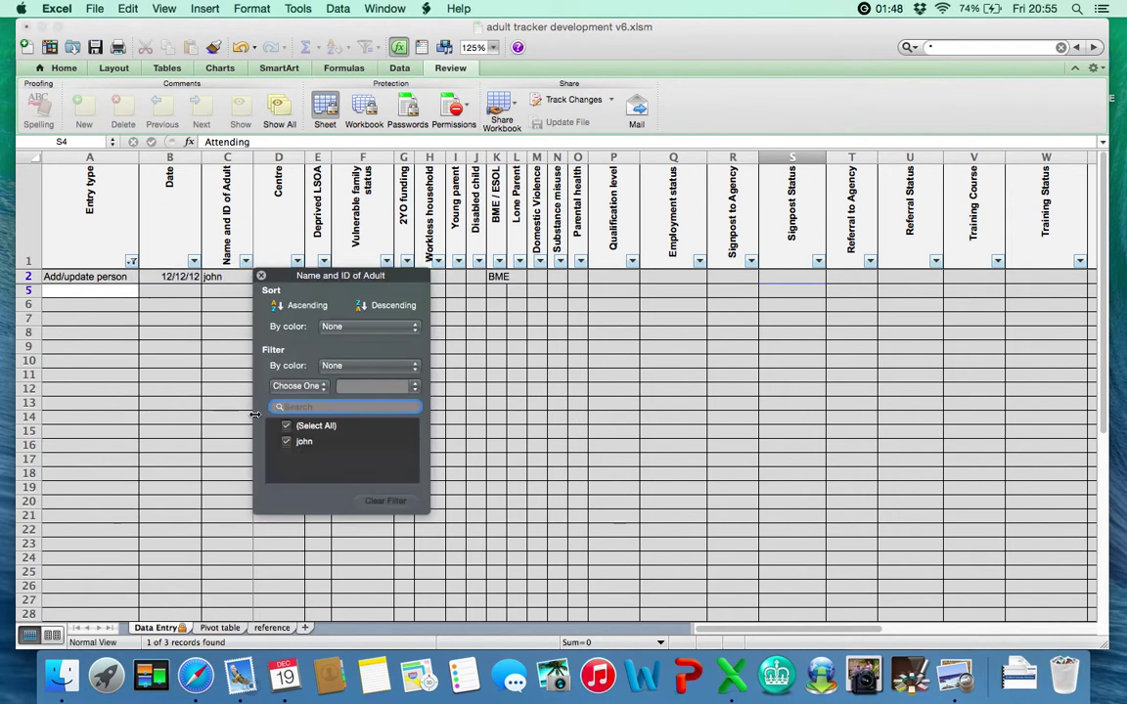
click(288, 427)
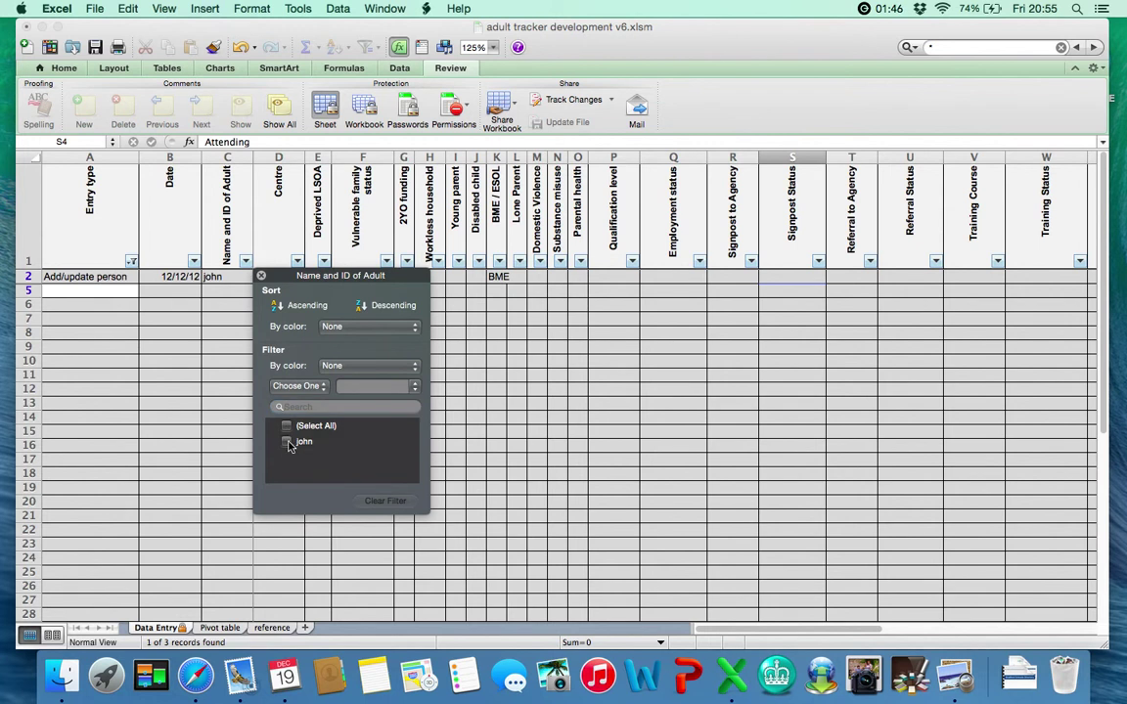
click(140, 375)
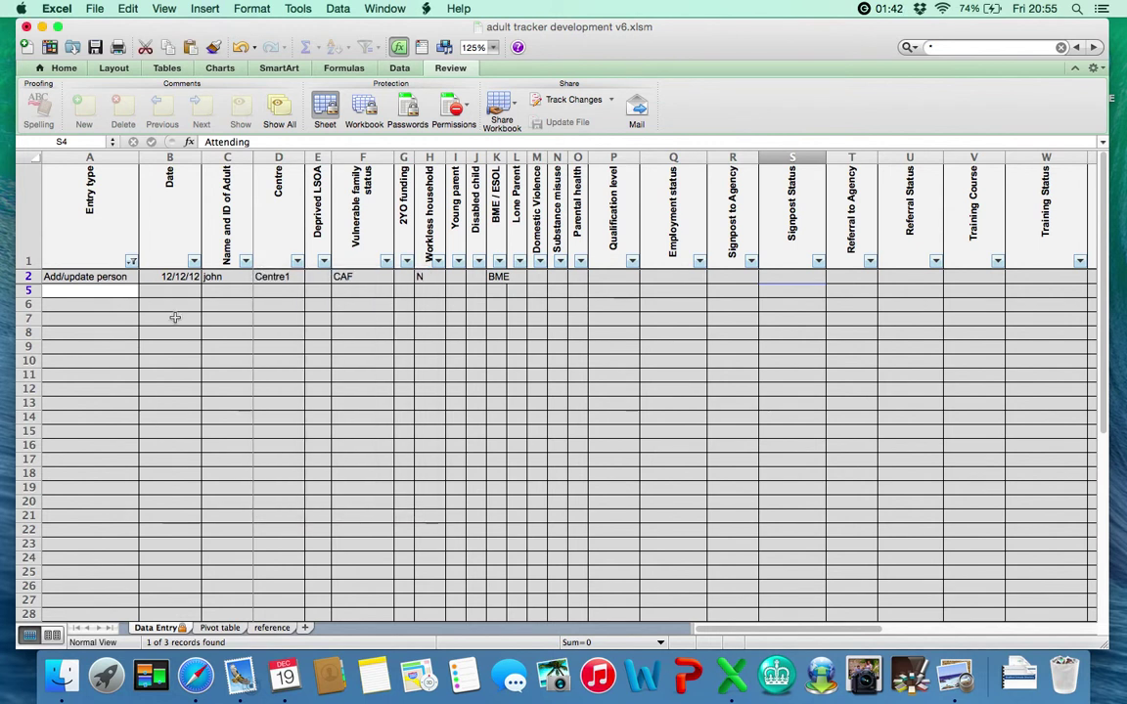
Step: Clear the Entry type filter to restore all entries and close the filter
click(130, 264)
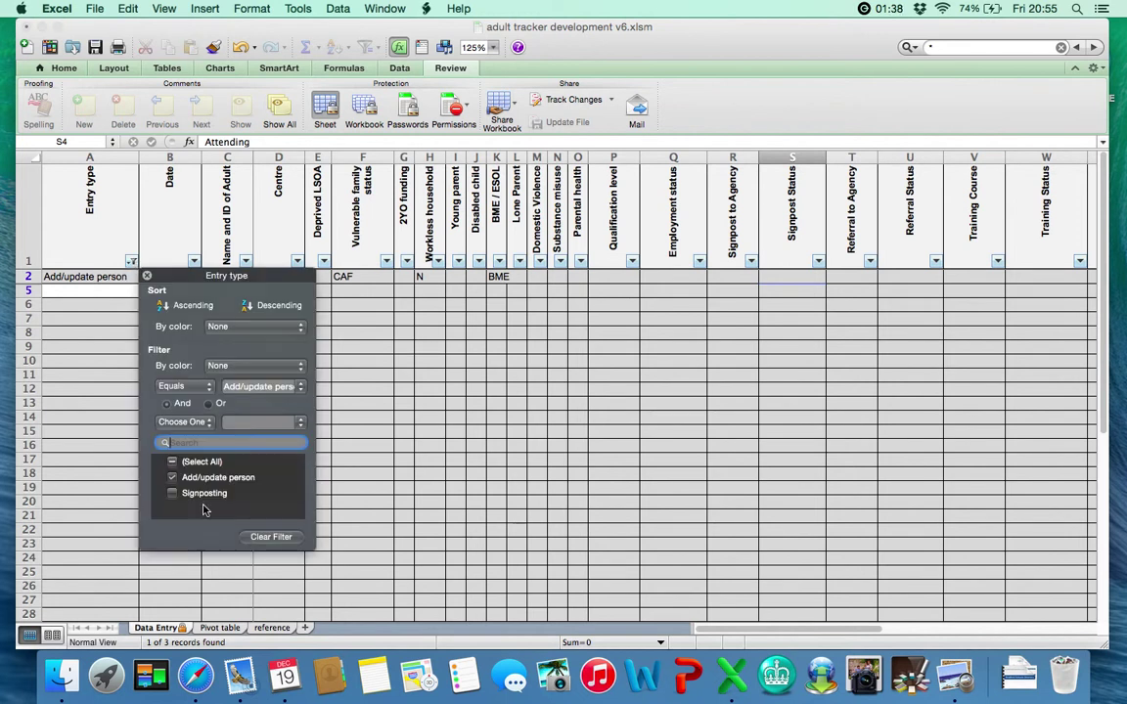
click(279, 538)
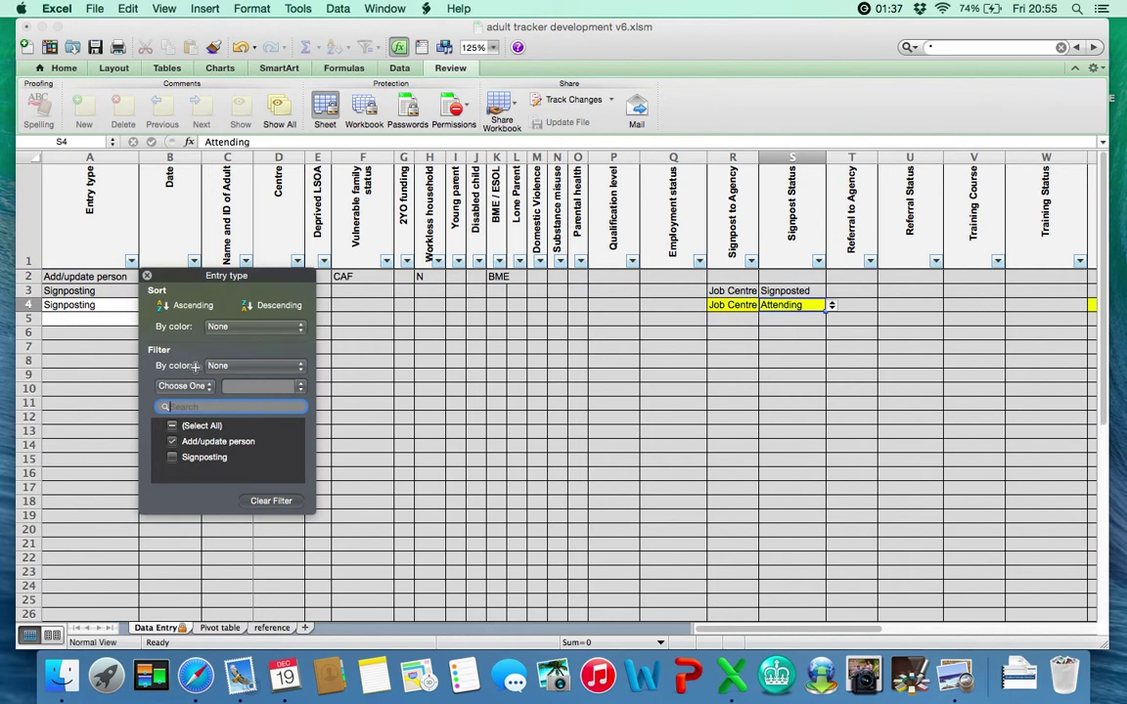
click(159, 233)
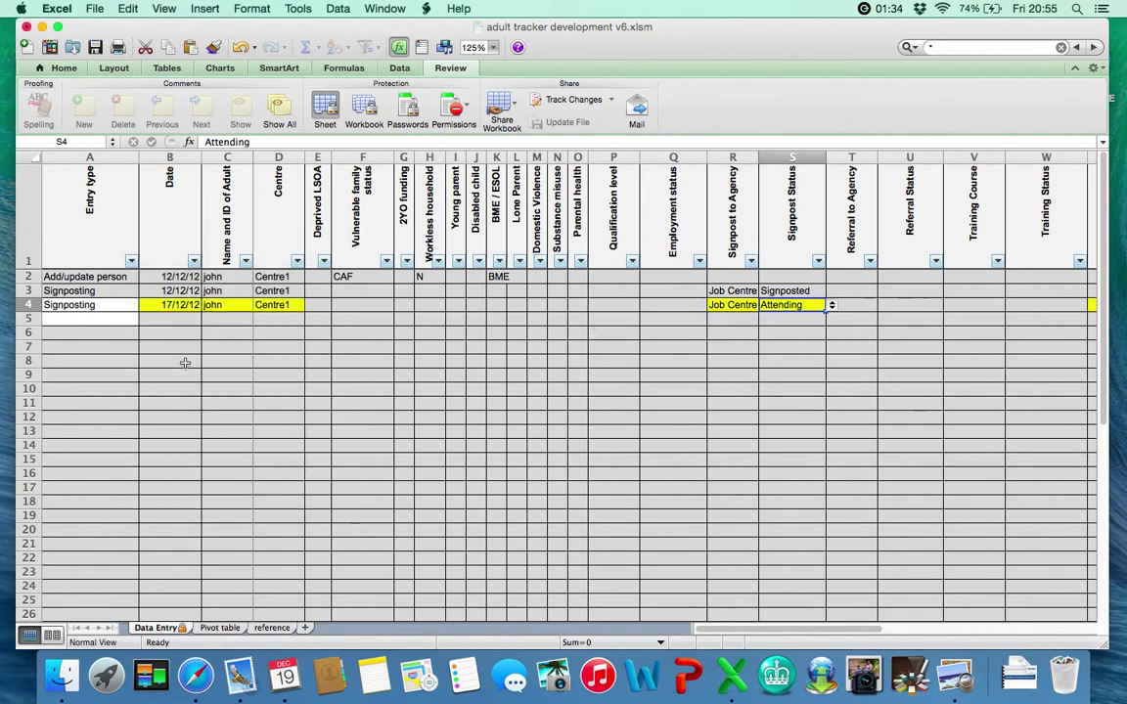